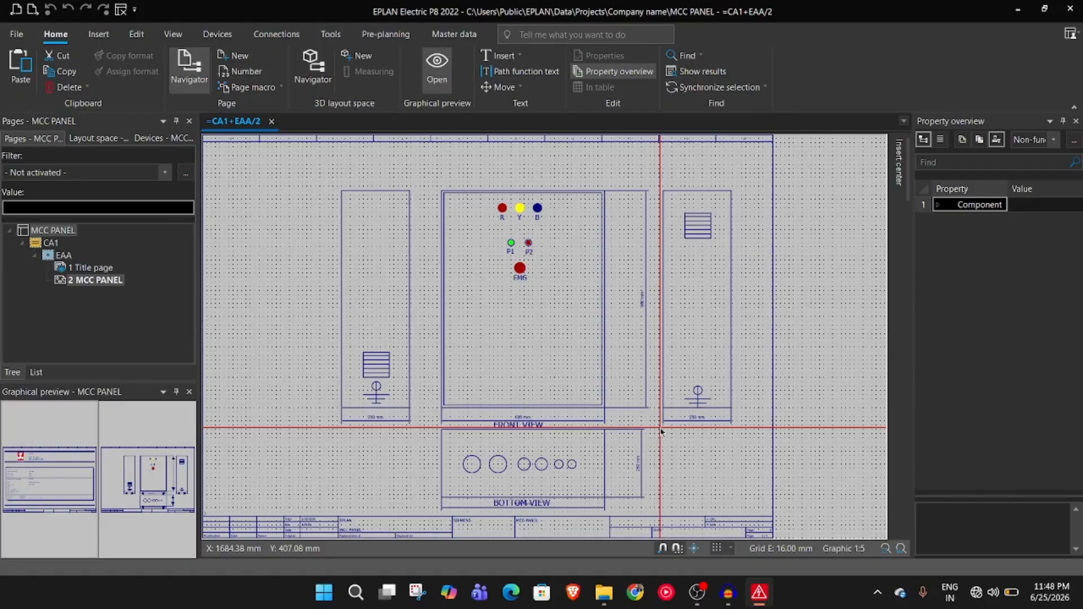
Step: Select the whole louvre grille in the right-hand side view and start creating a window/symbol macro from it
{"action": "scroll", "coordinate": [714, 302], "scroll_direction": "up", "scroll_amount": 3}
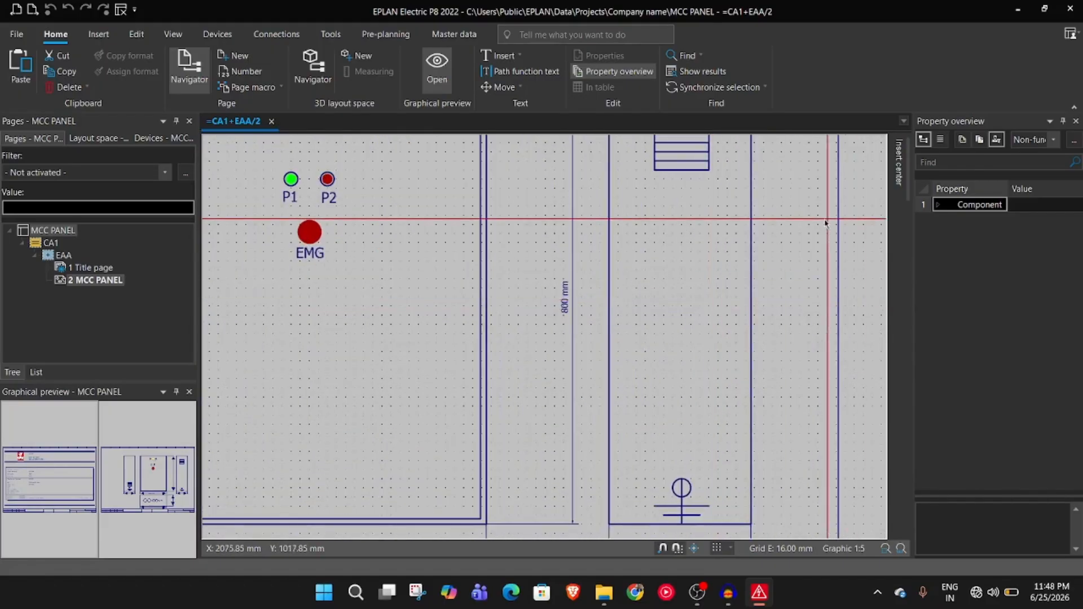
{"action": "scroll", "coordinate": [705, 220], "scroll_direction": "up", "scroll_amount": 1}
{"action": "middle_click_drag", "start_coordinate": [706, 242], "coordinate": [671, 393]}
{"action": "scroll", "coordinate": [670, 390], "scroll_direction": "up", "scroll_amount": 6}
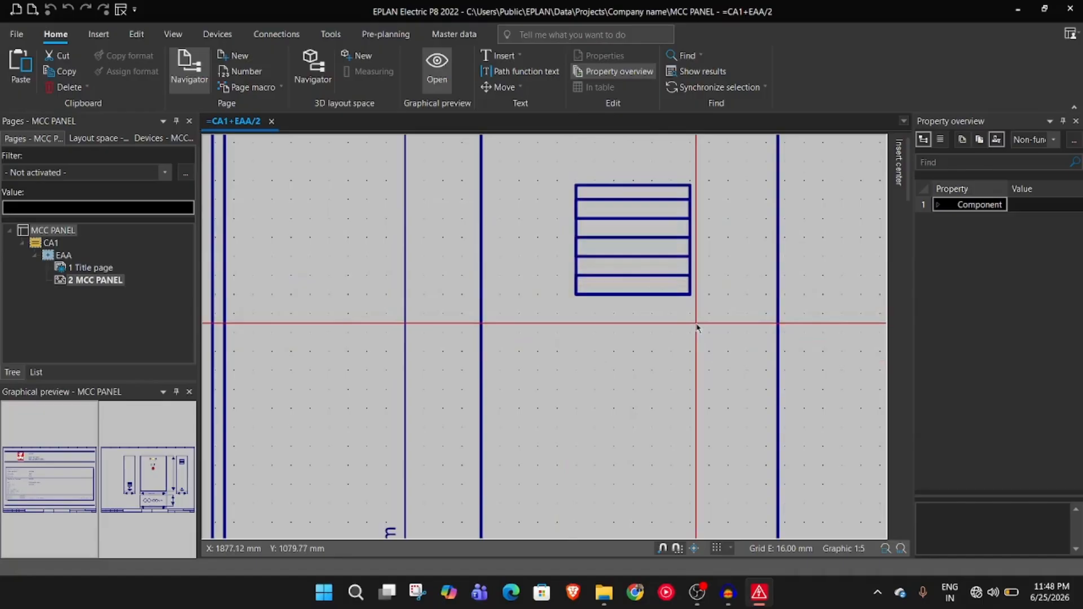
{"action": "left_click_drag", "start_coordinate": [501, 157], "coordinate": [742, 359]}
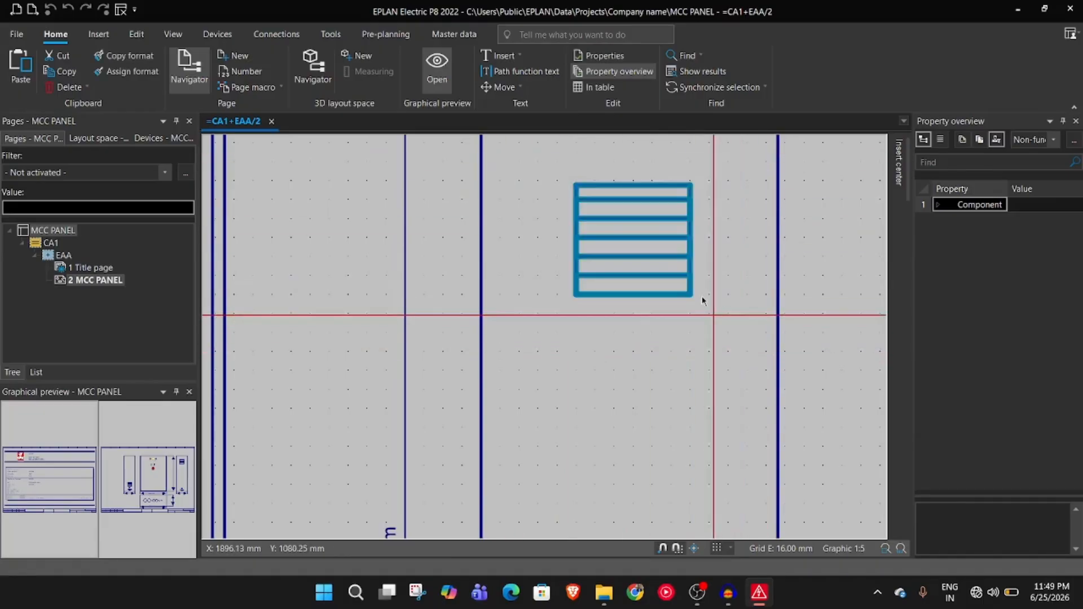
{"action": "right_click", "coordinate": [690, 261]}
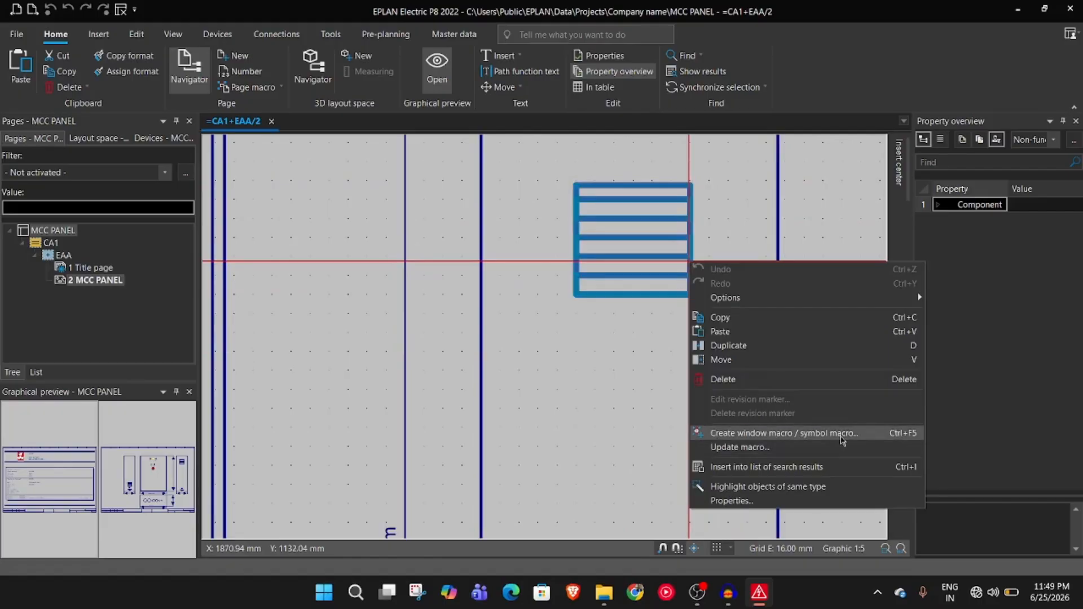
{"action": "left_click", "coordinate": [802, 433]}
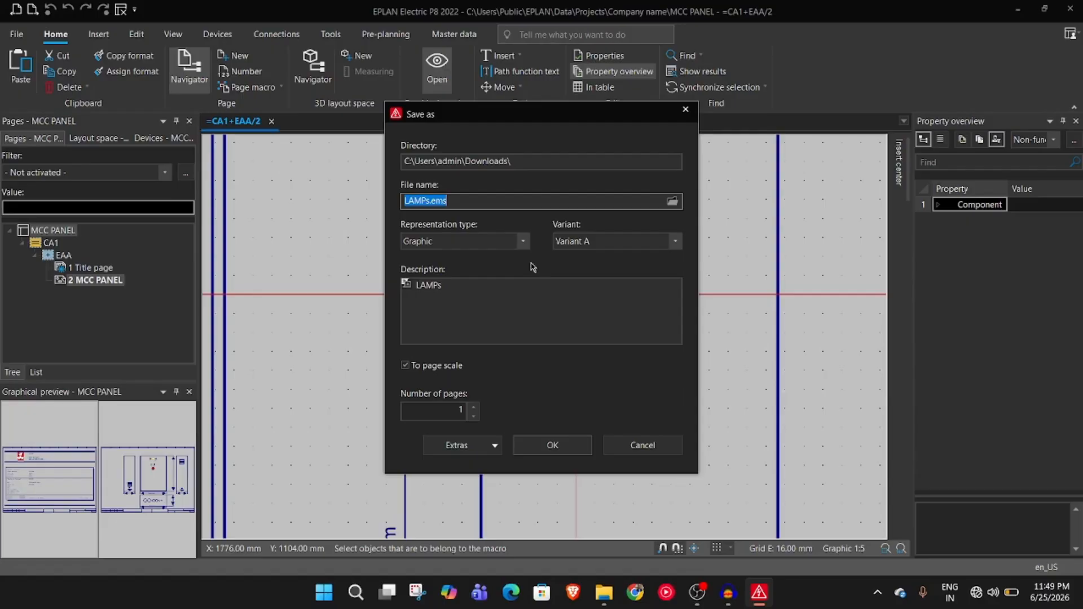
Step: Name the macro file filter.ems and move the save dialog clear of the selected grille
{"action": "left_click", "coordinate": [519, 195]}
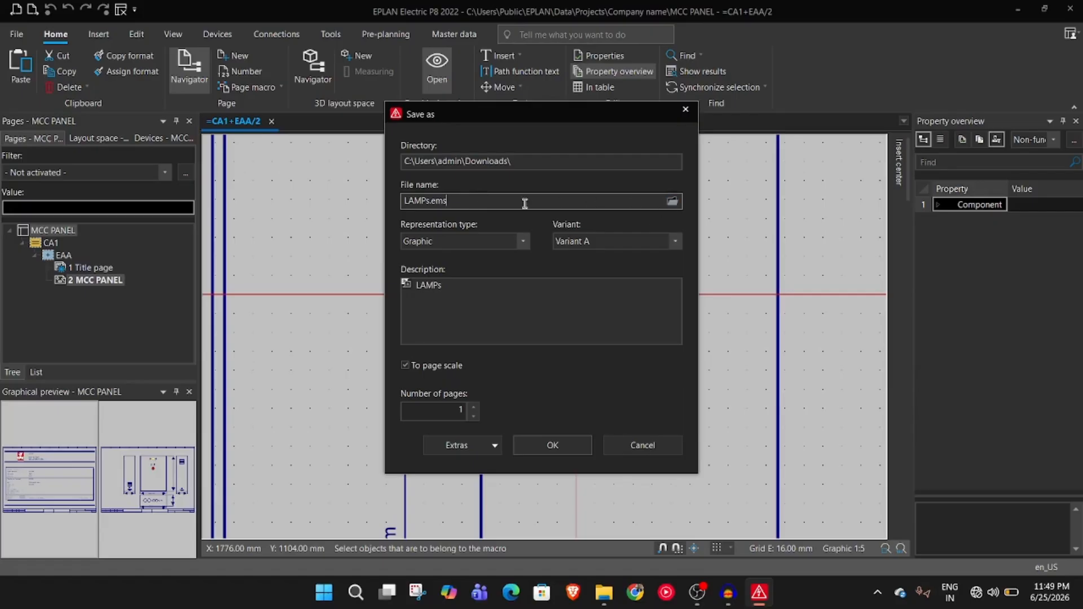
{"action": "left_click", "coordinate": [430, 200]}
{"action": "key", "text": "BackSpace"}
{"action": "key", "text": "BackSpace"}
{"action": "key", "text": "BackSpace"}
{"action": "key", "text": "BackSpace"}
{"action": "key", "text": "BackSpace"}
{"action": "type", "text": "filter"}
{"action": "left_click_drag", "start_coordinate": [606, 119], "coordinate": [944, 172]}
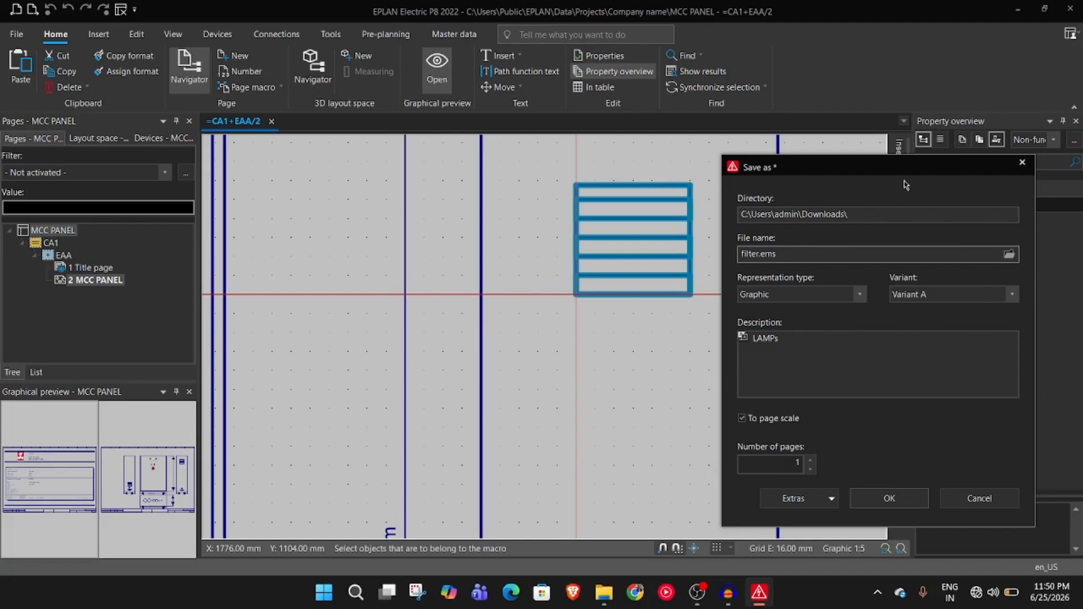
{"action": "left_click_drag", "start_coordinate": [904, 166], "coordinate": [757, 126]}
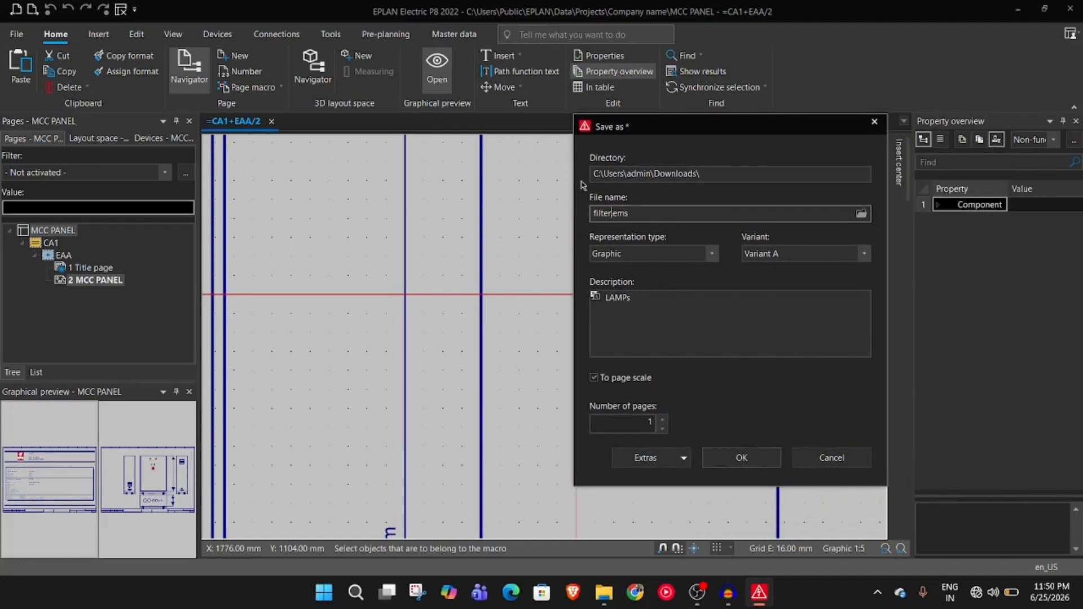
Step: Describe the macro as "Filter/Heat Remover" and save it in the Downloads folder
{"action": "left_click_drag", "start_coordinate": [754, 170], "coordinate": [590, 174]}
{"action": "left_click", "coordinate": [854, 176]}
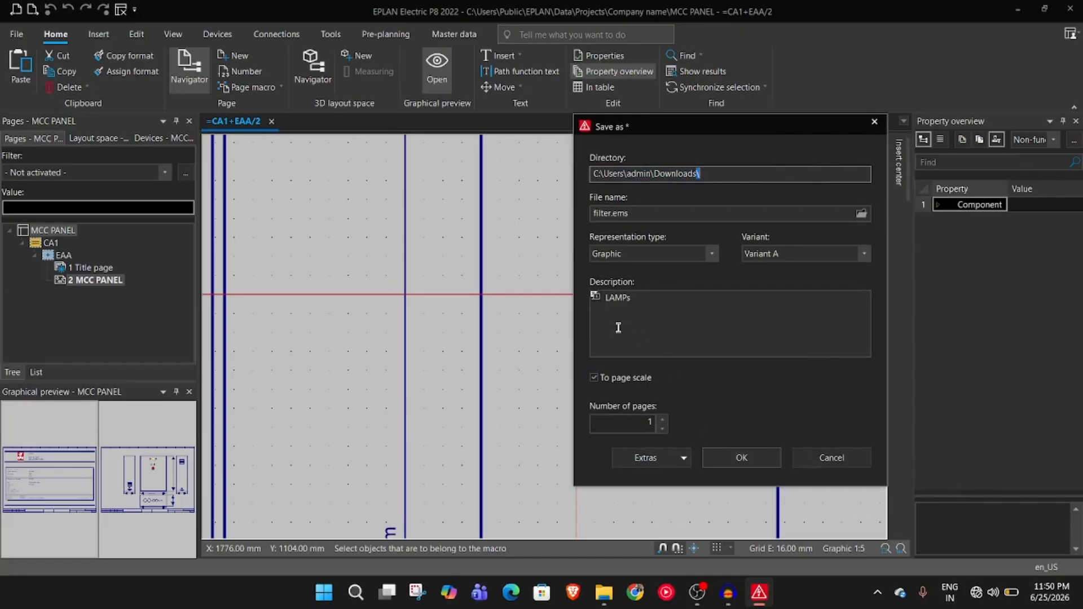
{"action": "left_click", "coordinate": [657, 308]}
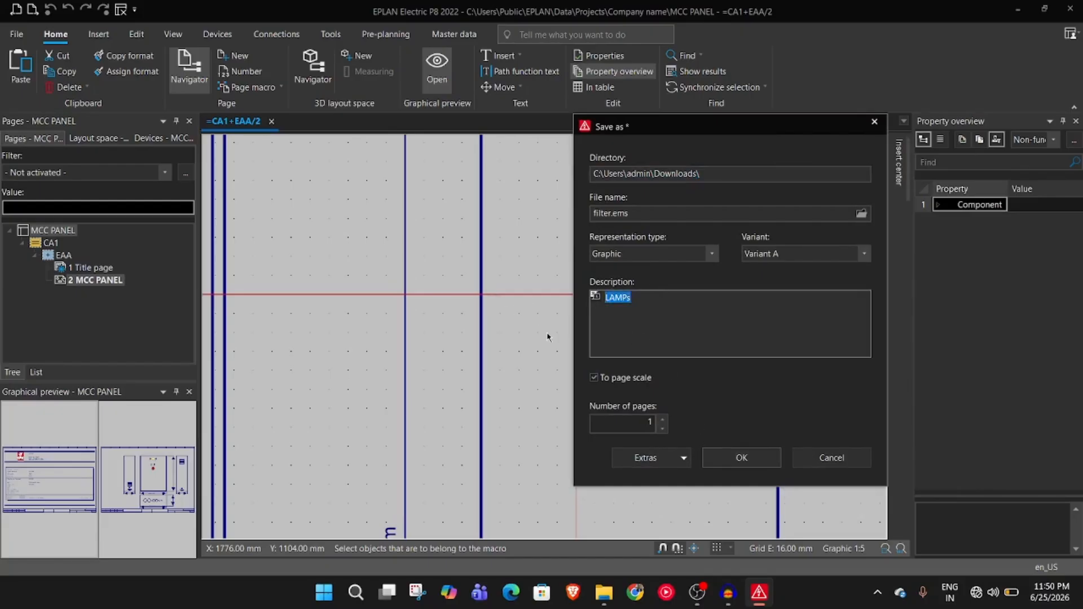
{"action": "type", "text": "Fil"}
{"action": "type", "text": "ter ?Dur"}
{"action": "key", "text": "BackSpace"}
{"action": "key", "text": "BackSpace"}
{"action": "key", "text": "BackSpace"}
{"action": "key", "text": "BackSpace"}
{"action": "key", "text": "BackSpace"}
{"action": "type", "text": "/Heat Remover"}
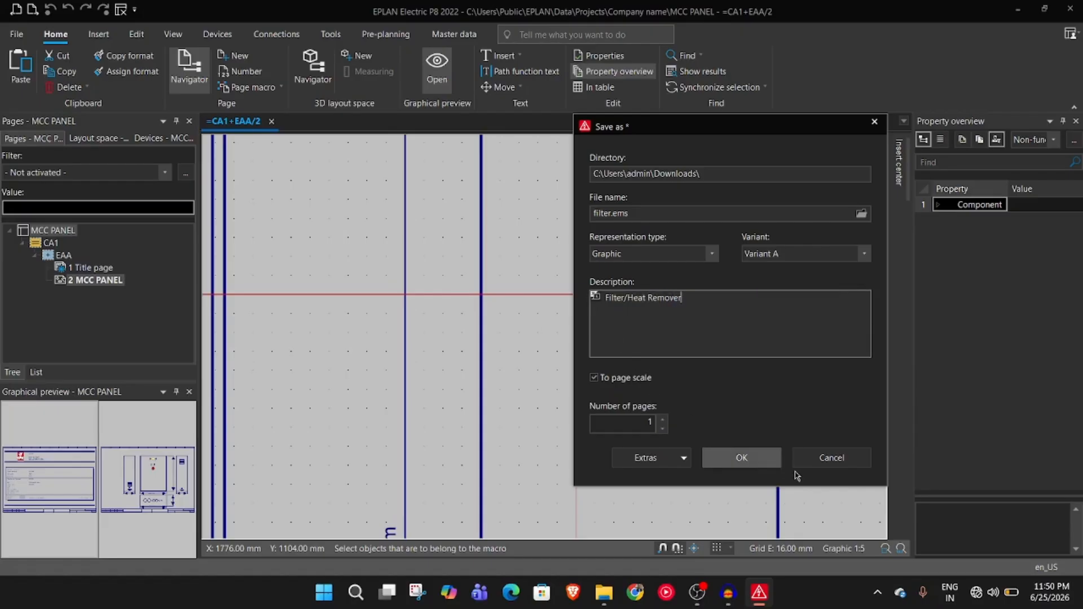
{"action": "left_click", "coordinate": [762, 460]}
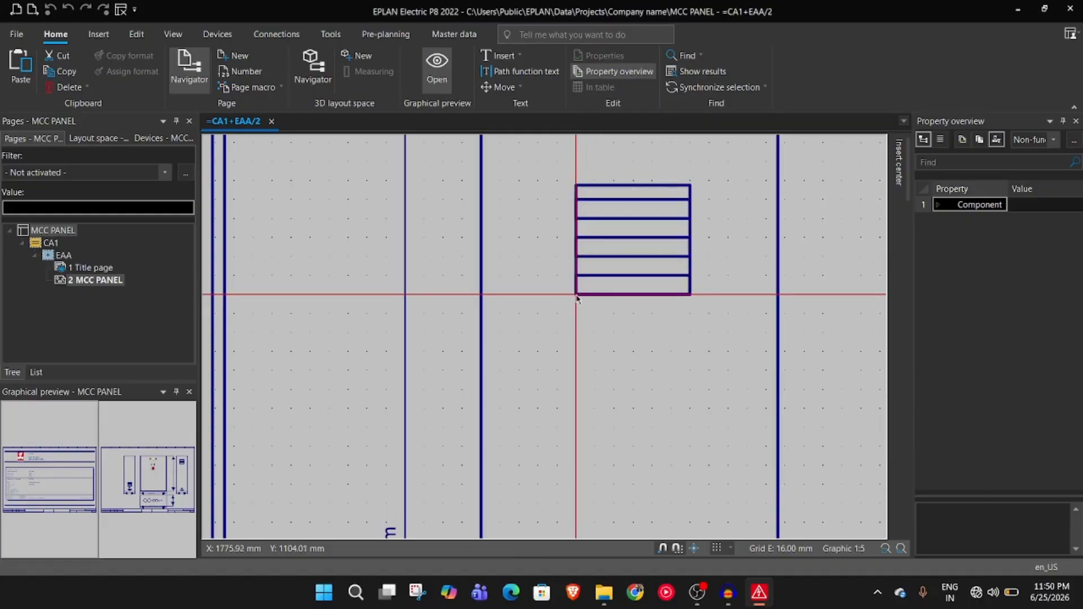
Step: Switch to File Explorer and select filter.ems in the Downloads folder
{"action": "scroll", "coordinate": [615, 282], "scroll_direction": "down", "scroll_amount": 3}
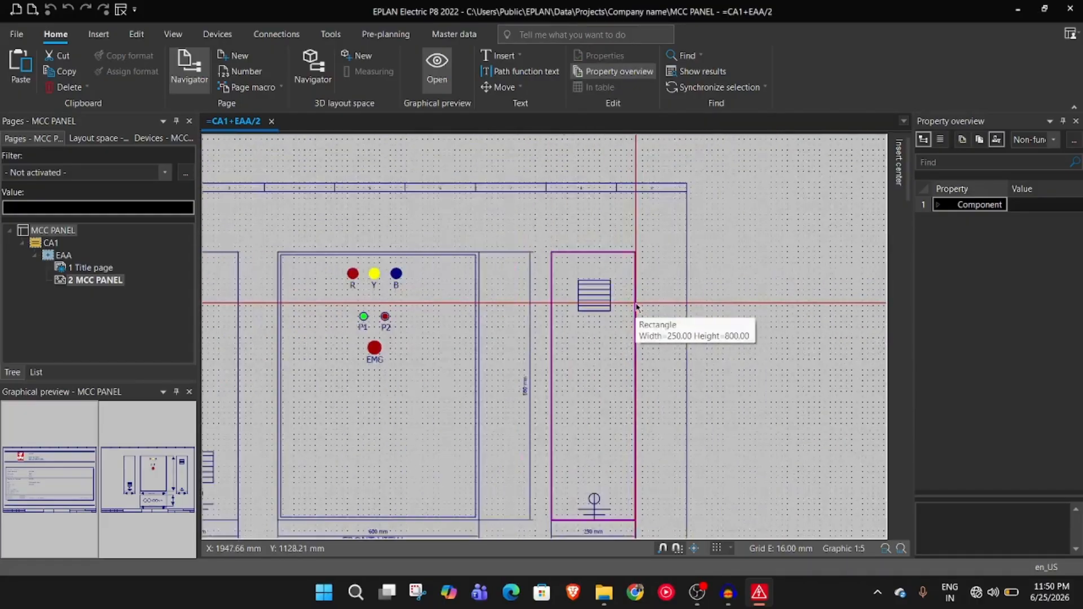
{"action": "scroll", "coordinate": [637, 306], "scroll_direction": "down", "scroll_amount": 3}
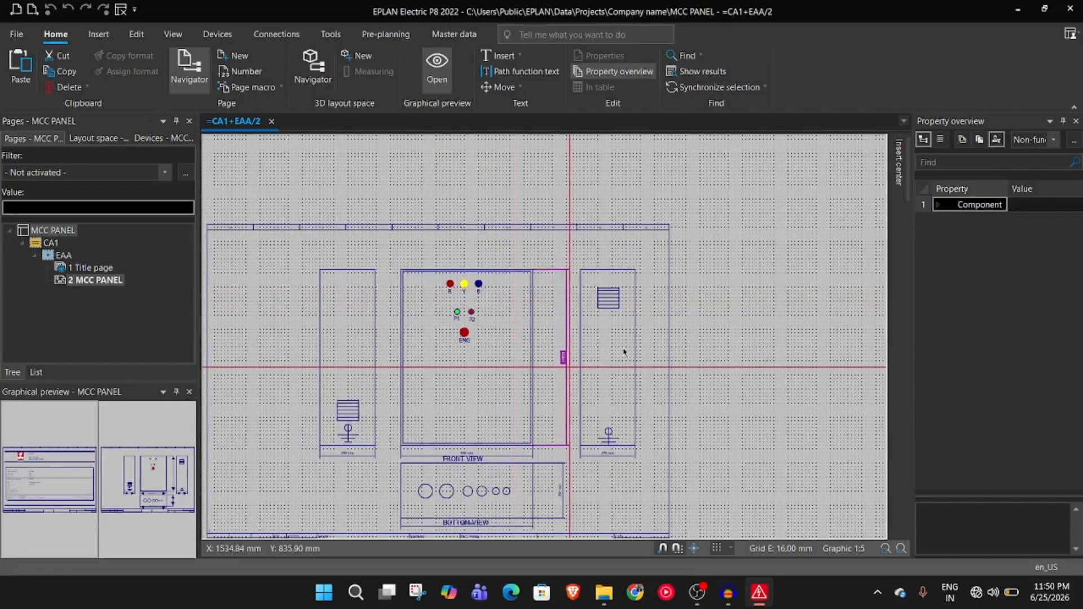
{"action": "left_click", "coordinate": [605, 593]}
{"action": "left_click", "coordinate": [84, 152]}
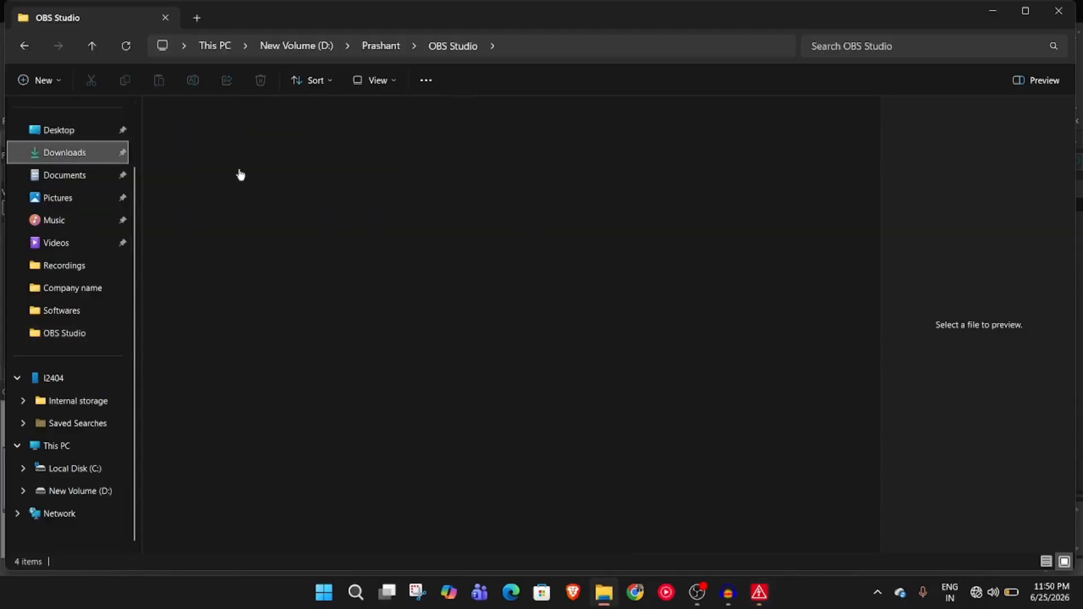
{"action": "left_click", "coordinate": [215, 148]}
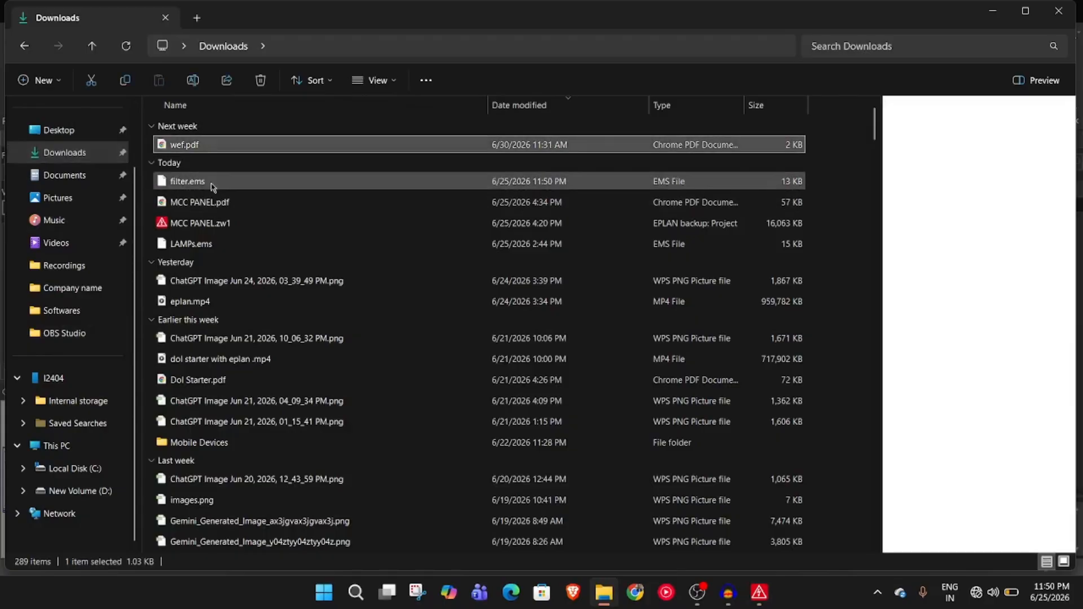
{"action": "left_click", "coordinate": [213, 185]}
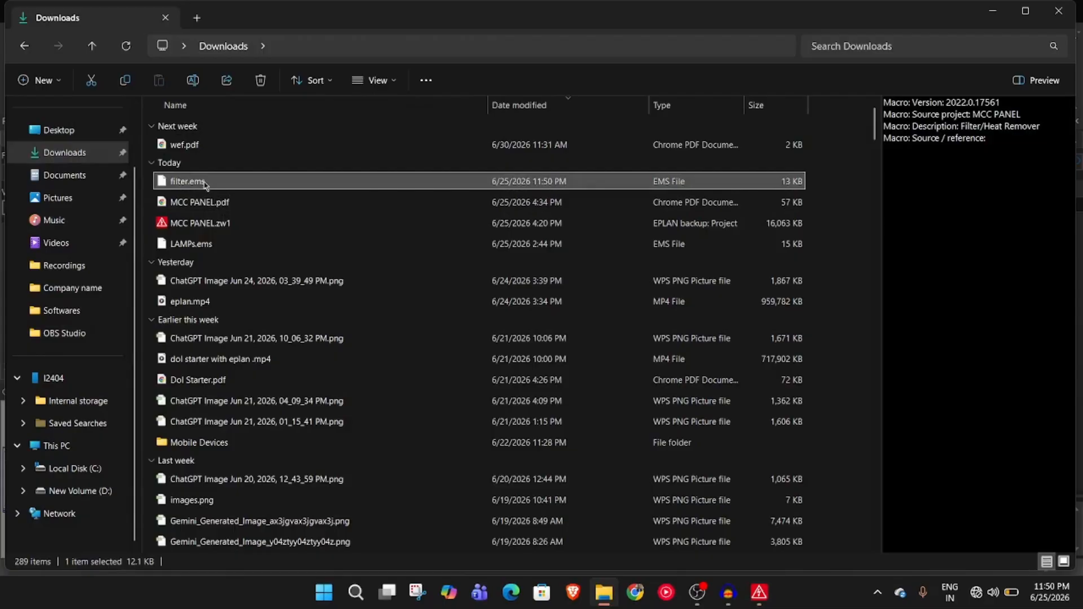
Step: Insert filter.ems into the EPLAN page twice, near the top of the left side view and below the right side view's grille
{"action": "key", "text": "ctrl+c"}
{"action": "left_click_drag", "start_coordinate": [206, 185], "coordinate": [343, 308]}
{"action": "left_click", "coordinate": [334, 307]}
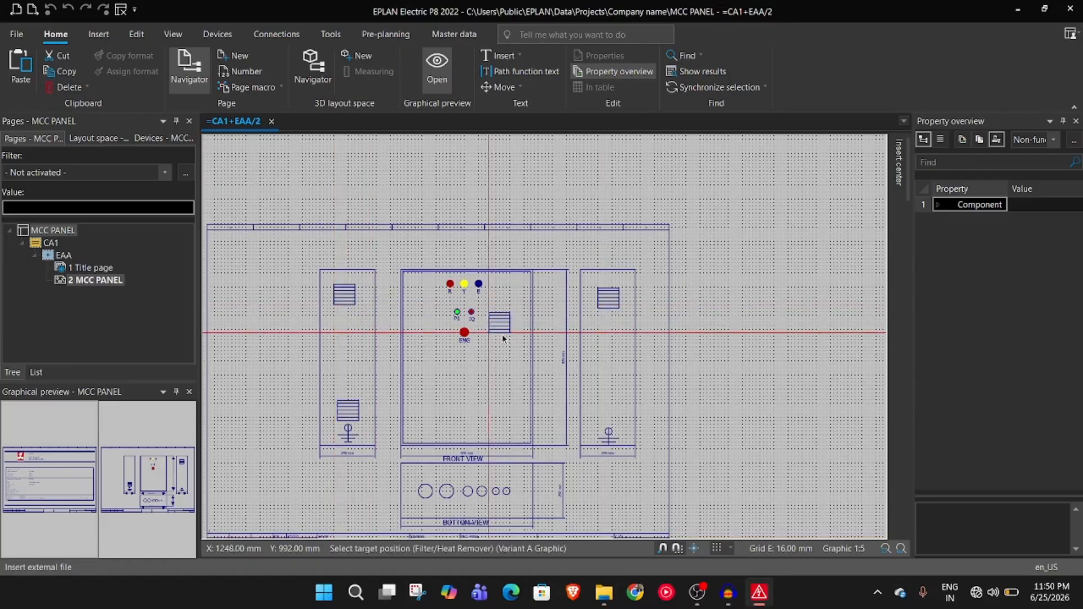
{"action": "left_click", "coordinate": [596, 354]}
{"action": "key", "text": "Escape"}
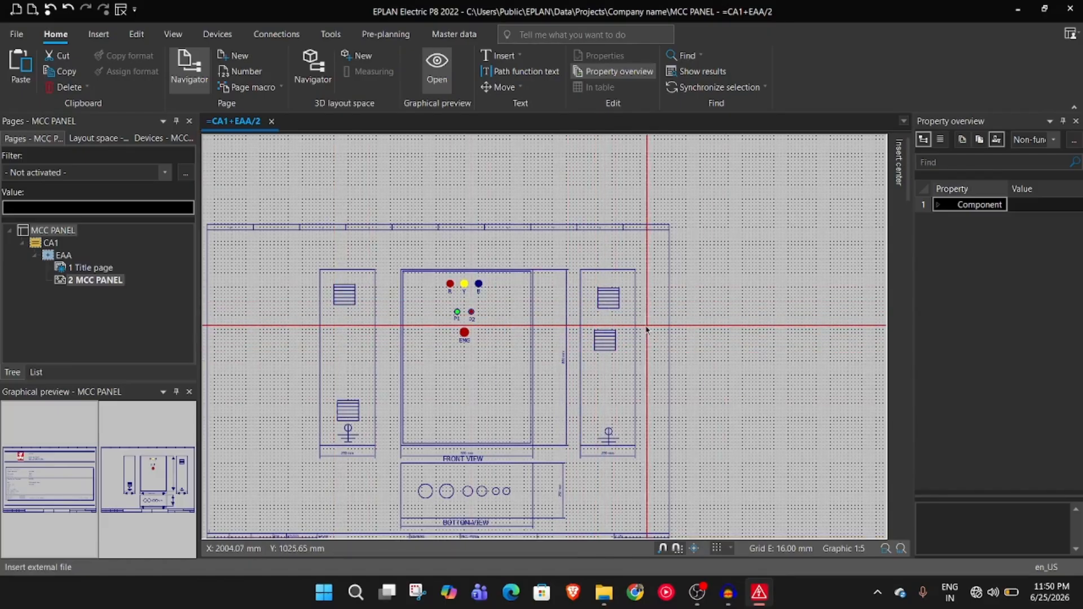
Step: Select all panel views with their dimensions and labels, and start creating a window/symbol macro from them
{"action": "scroll", "coordinate": [649, 330], "scroll_direction": "down", "scroll_amount": 3}
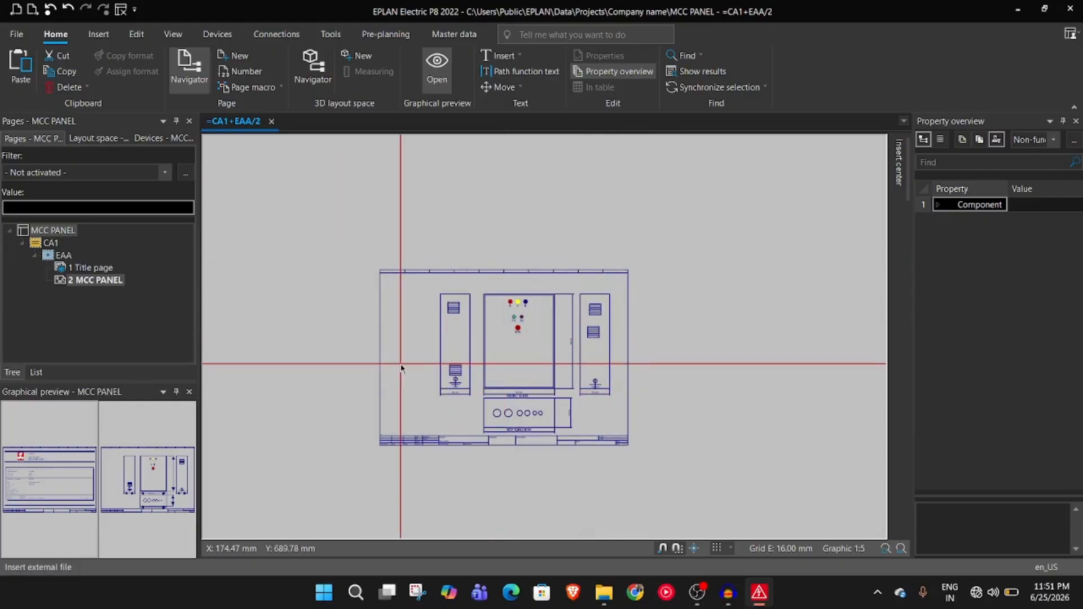
{"action": "scroll", "coordinate": [443, 363], "scroll_direction": "up", "scroll_amount": 4}
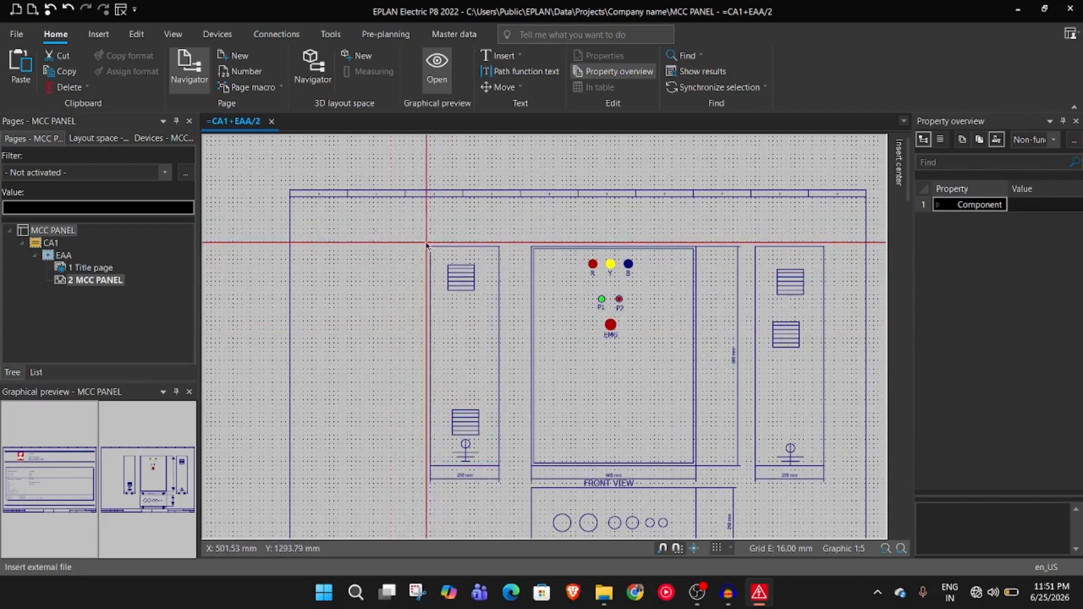
{"action": "mouse_move", "coordinate": [412, 223]}
{"action": "left_mouse_down"}
{"action": "mouse_move", "coordinate": [546, 517]}
{"action": "mouse_move", "coordinate": [605, 496]}
{"action": "mouse_move", "coordinate": [765, 508]}
{"action": "mouse_move", "coordinate": [859, 536]}
{"action": "mouse_move", "coordinate": [823, 526]}
{"action": "mouse_move", "coordinate": [845, 543]}
{"action": "mouse_move", "coordinate": [832, 543]}
{"action": "mouse_move", "coordinate": [855, 544]}
{"action": "mouse_move", "coordinate": [853, 533]}
{"action": "left_mouse_up"}
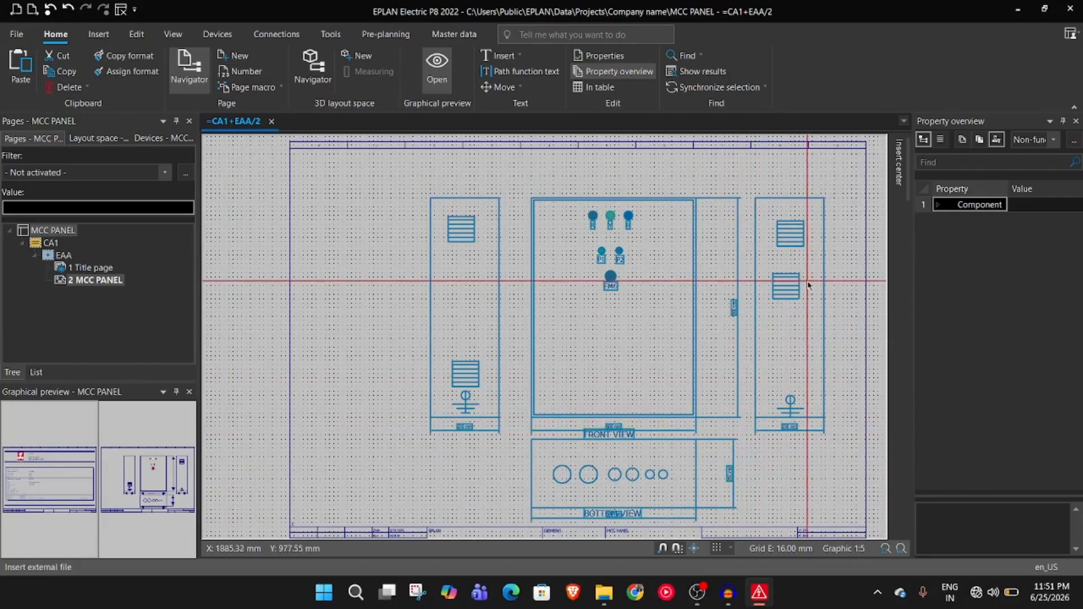
{"action": "right_click", "coordinate": [825, 274]}
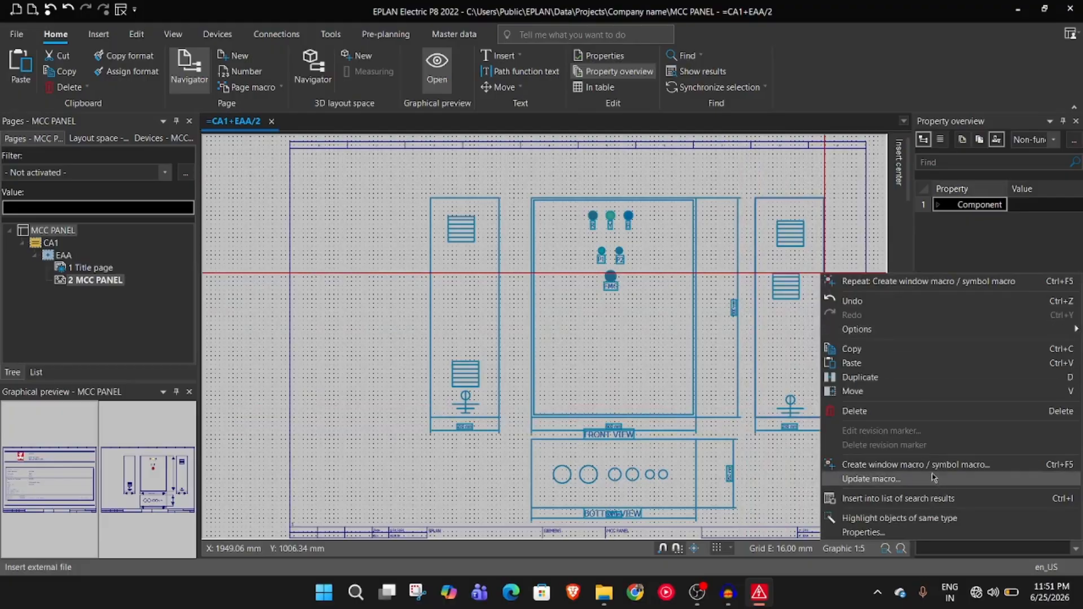
{"action": "left_click", "coordinate": [903, 464]}
Step: Name the new macro file mccpanel.ema, changing its extension to ema
{"action": "left_click", "coordinate": [633, 215]}
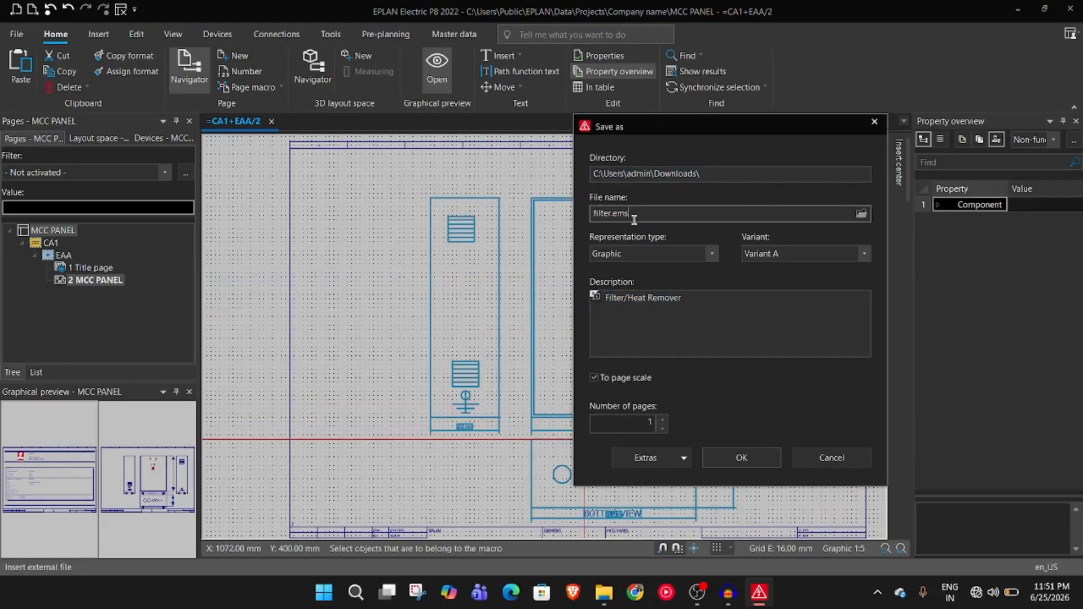
{"action": "key", "text": "BackSpace"}
{"action": "key", "text": "BackSpace"}
{"action": "key", "text": "BackSpace"}
{"action": "type", "text": "ema"}
{"action": "left_click", "coordinate": [613, 214]}
{"action": "key", "text": "BackSpace"}
{"action": "key", "text": "BackSpace"}
{"action": "key", "text": "BackSpace"}
{"action": "key", "text": "BackSpace"}
{"action": "key", "text": "BackSpace"}
{"action": "type", "text": "mccpanel"}
{"action": "key", "text": "Tab"}
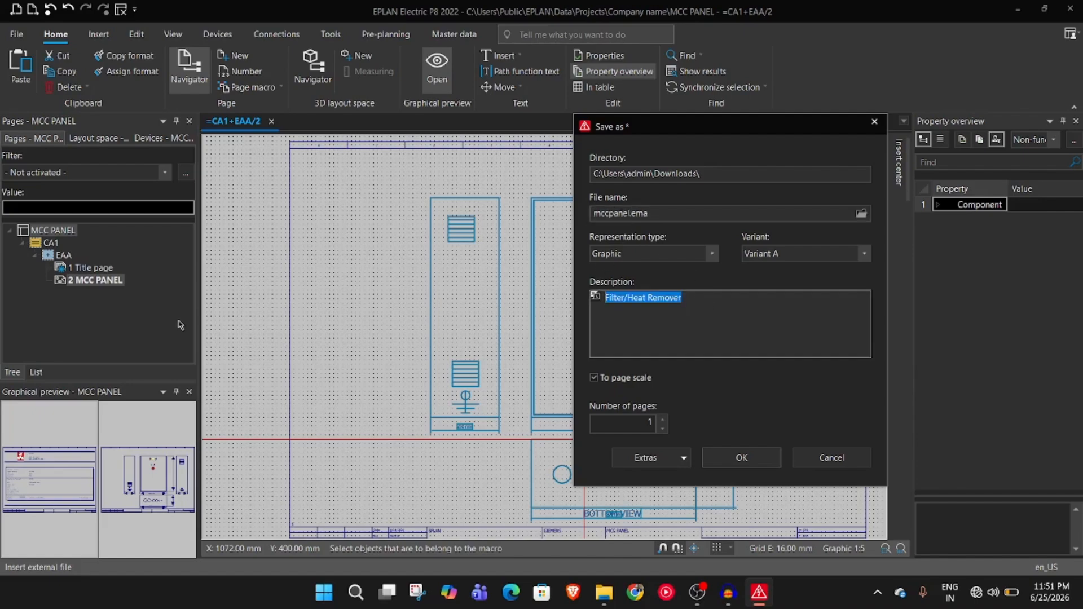
Step: Describe the macro as "MCCpanel" and save it in the Downloads folder
{"action": "type", "text": "MCCpanel"}
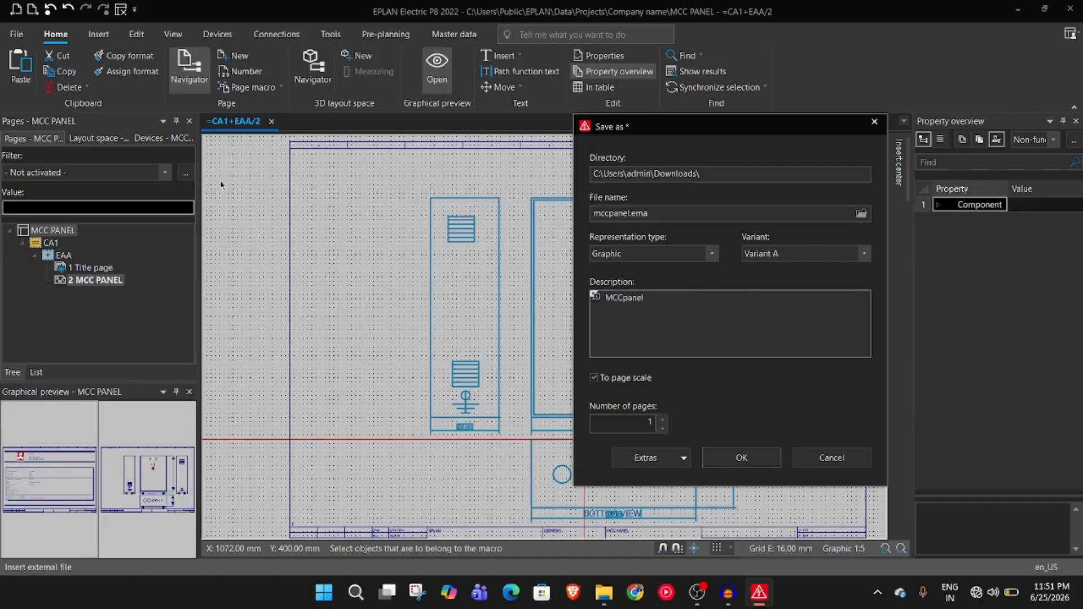
{"action": "left_click", "coordinate": [766, 169]}
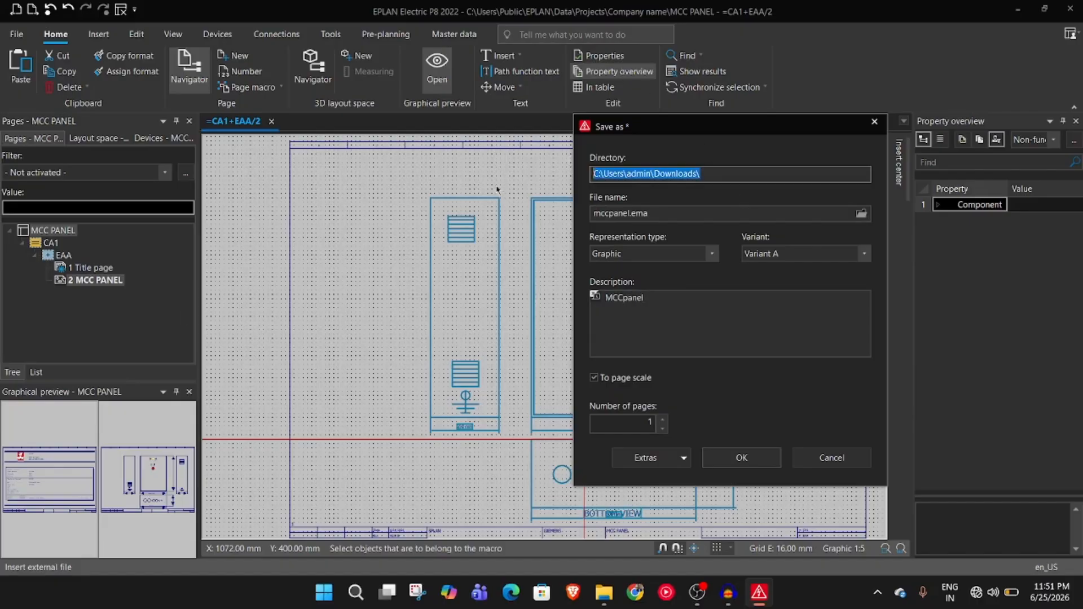
{"action": "left_click", "coordinate": [741, 459]}
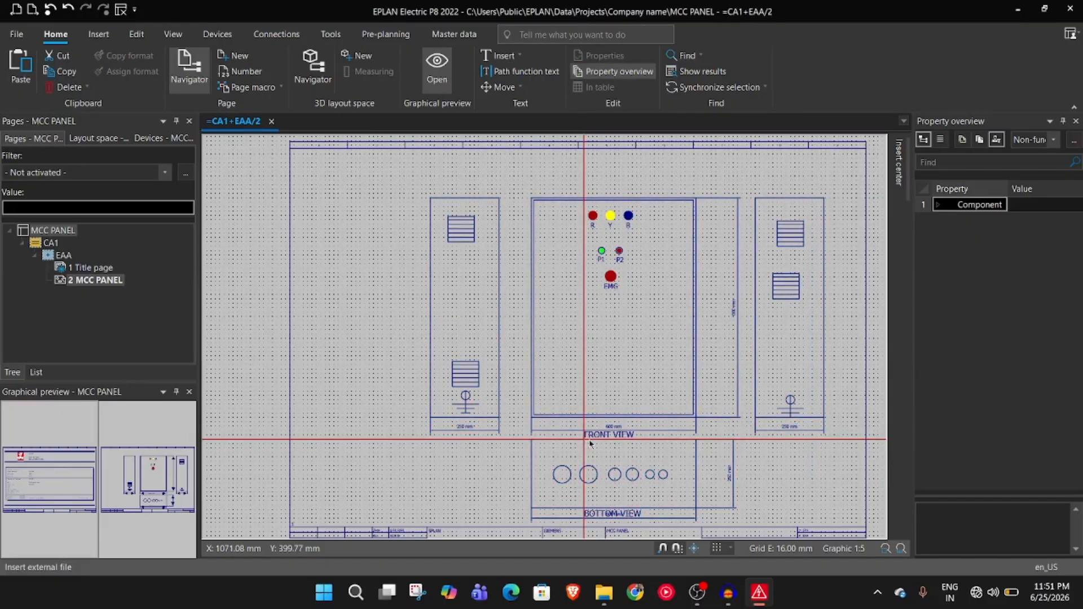
Step: Try to insert mccpanel.ema from the Downloads folder in File Explorer onto the MCC PANEL page in EPLAN
{"action": "left_click", "coordinate": [604, 592]}
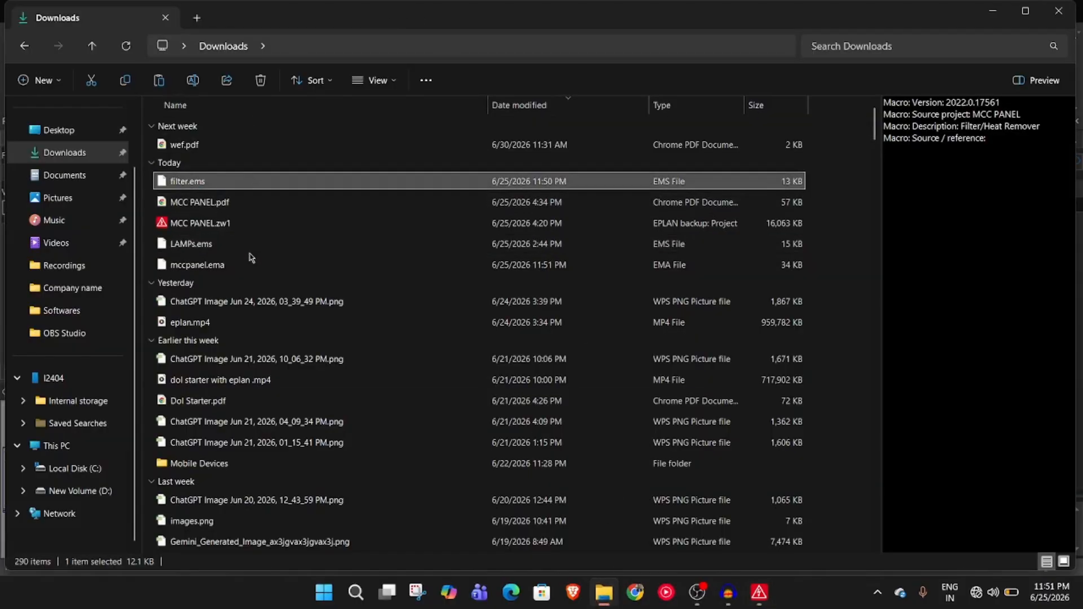
{"action": "left_click_drag", "start_coordinate": [243, 264], "coordinate": [462, 325]}
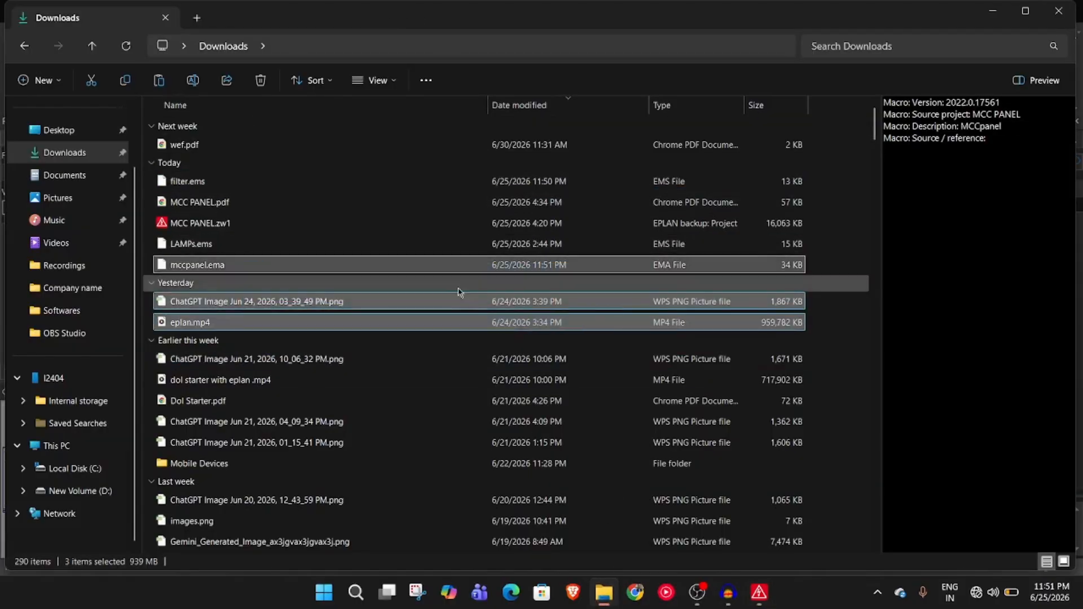
{"action": "left_click", "coordinate": [410, 264]}
{"action": "left_click_drag", "start_coordinate": [374, 270], "coordinate": [347, 318]}
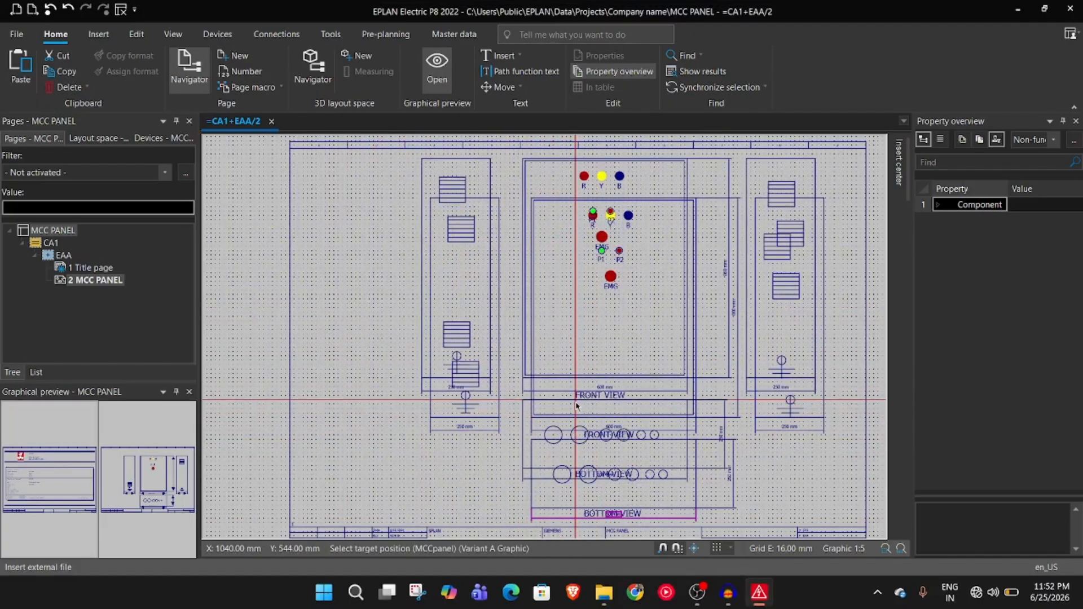
{"action": "left_click", "coordinate": [574, 400]}
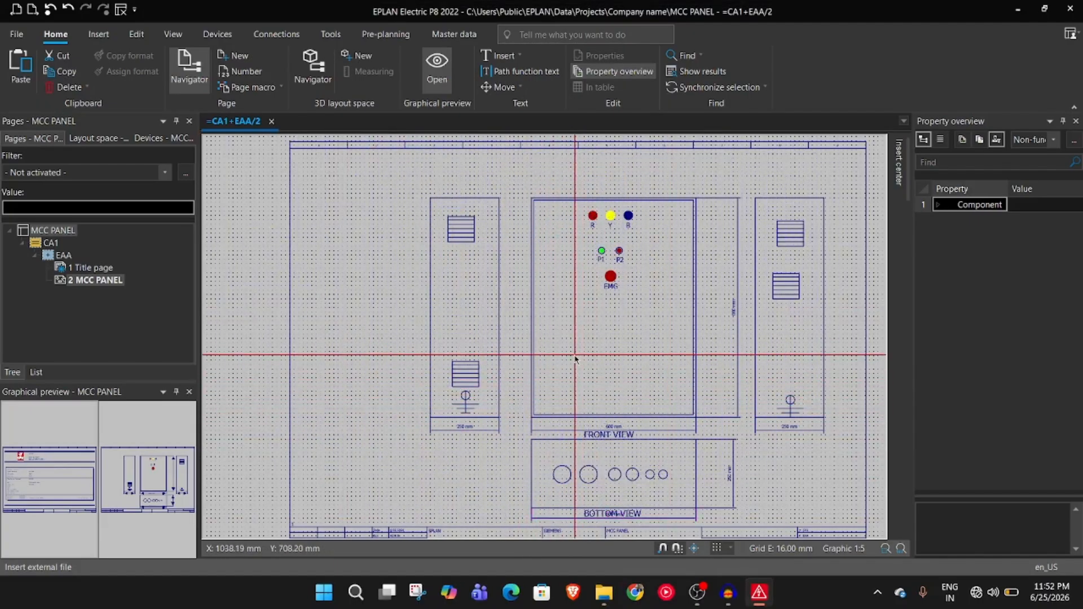
{"action": "scroll", "coordinate": [574, 375], "scroll_direction": "down", "scroll_amount": 2}
{"action": "scroll", "coordinate": [515, 333], "scroll_direction": "up", "scroll_amount": 4}
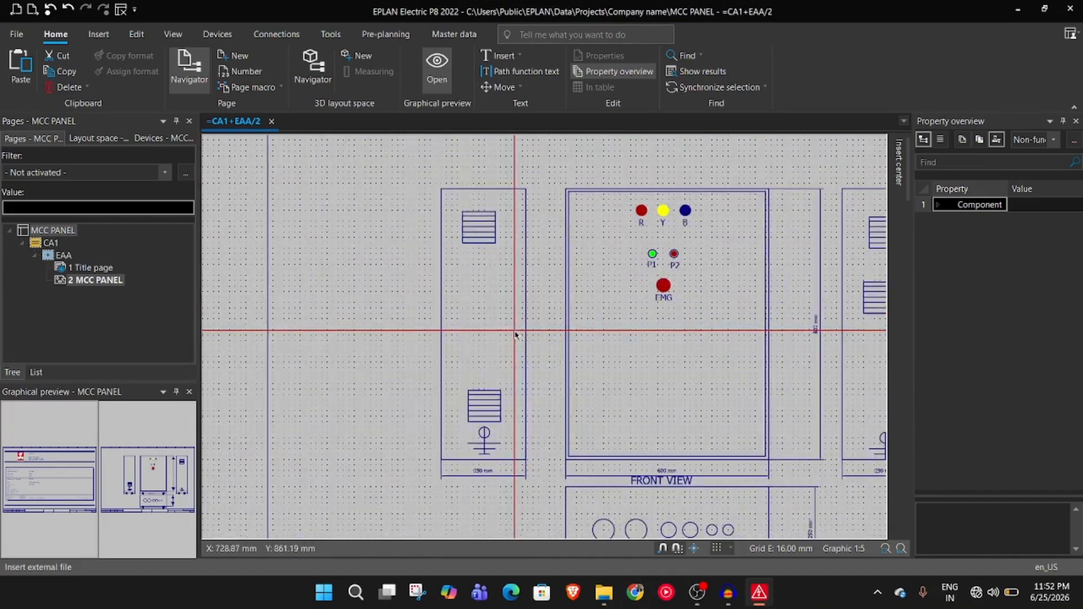
{"action": "scroll", "coordinate": [400, 237], "scroll_direction": "down", "scroll_amount": 3}
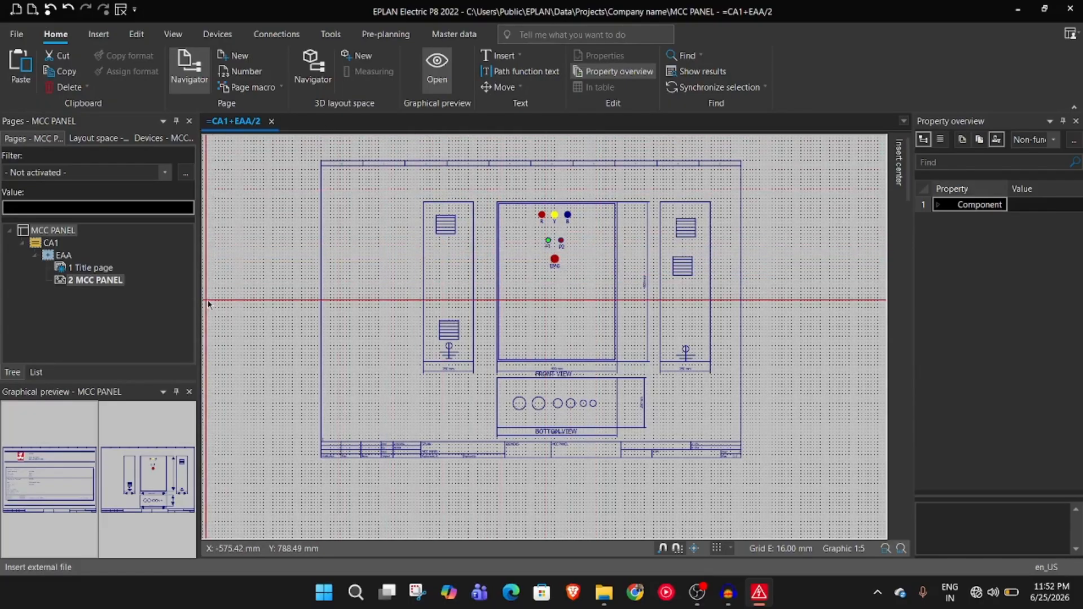
{"action": "left_click", "coordinate": [133, 341]}
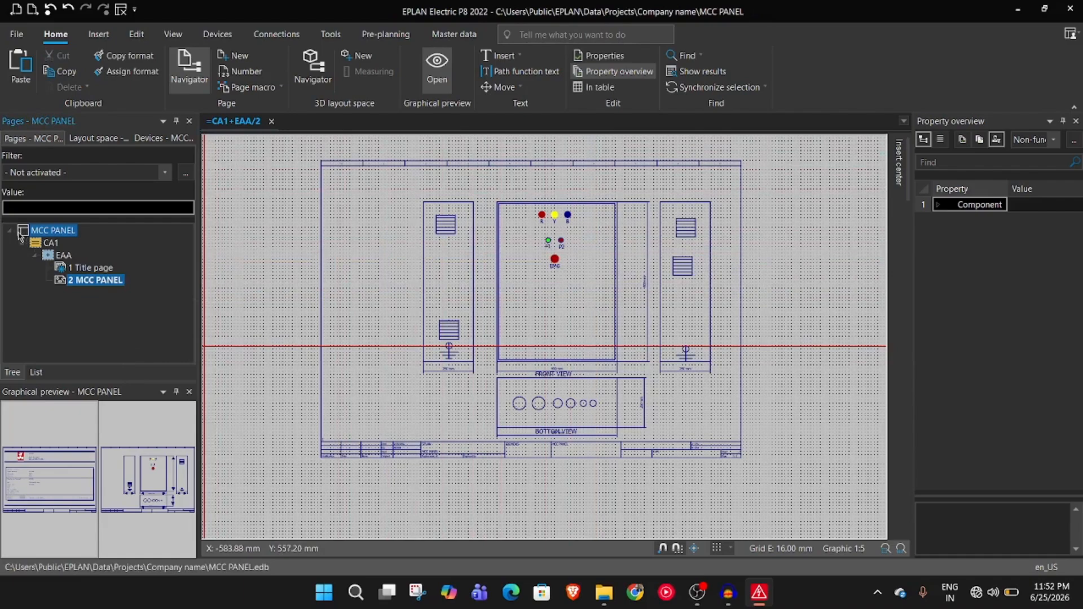
Step: Start creating a page macro from the whole MCC PANEL project and name its file mccpanel
{"action": "double_click", "coordinate": [23, 232]}
{"action": "double_click", "coordinate": [21, 231]}
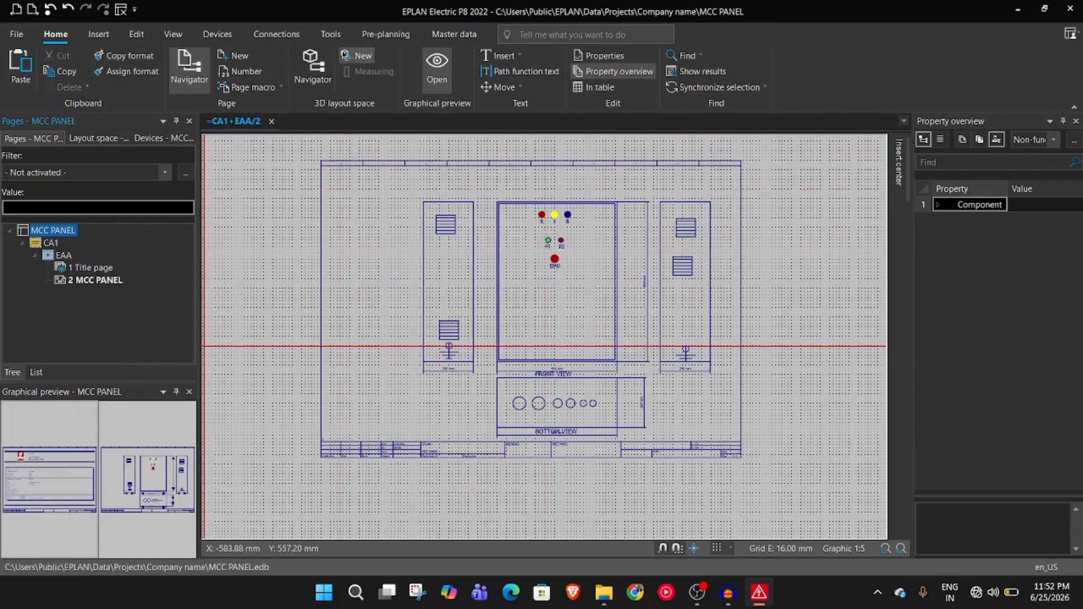
{"action": "left_click", "coordinate": [281, 88]}
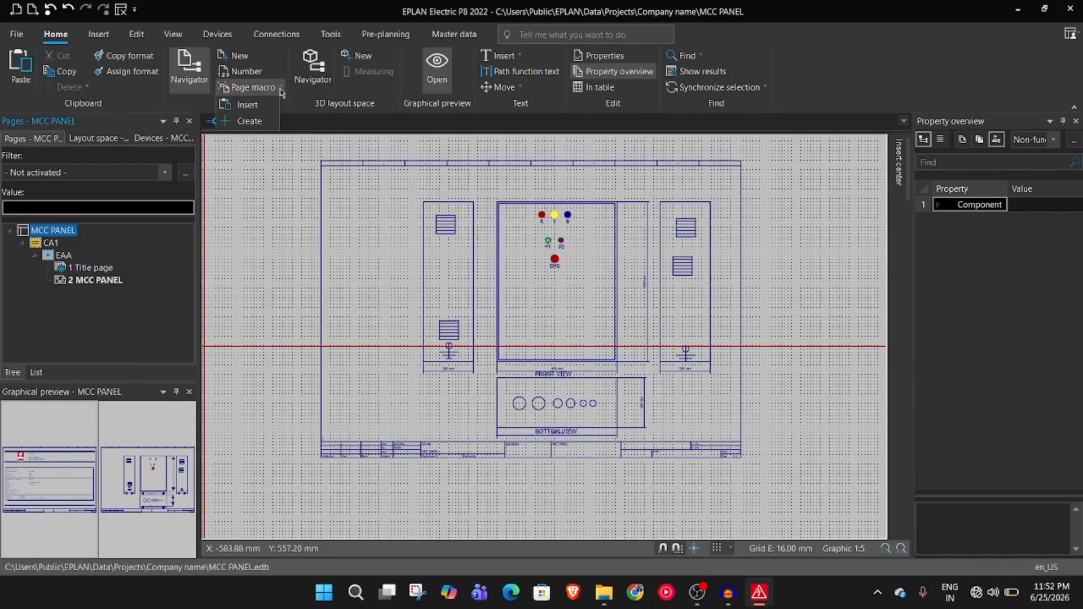
{"action": "left_click", "coordinate": [249, 120]}
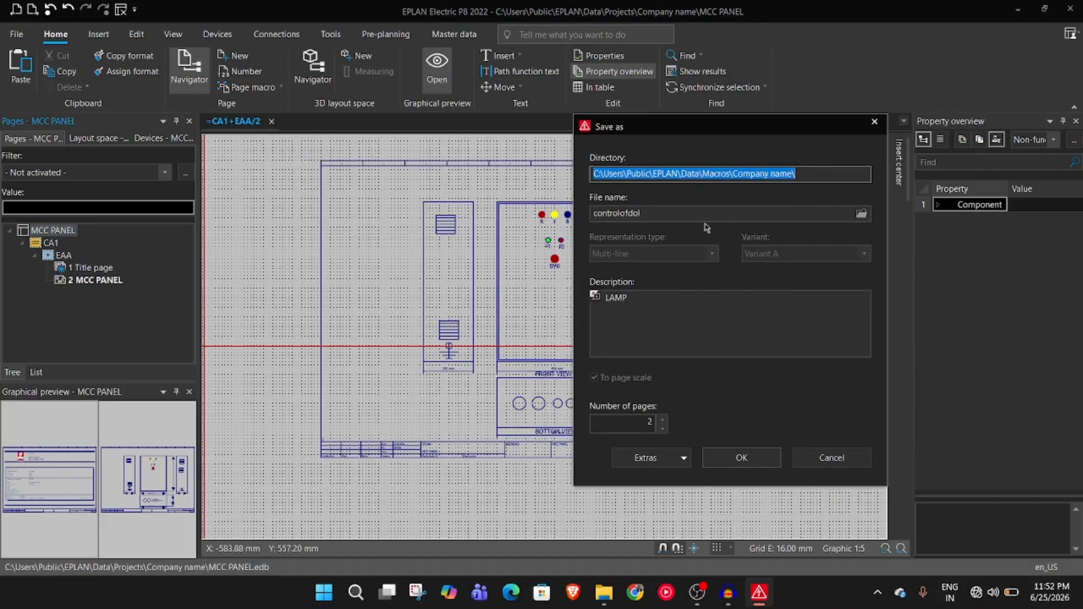
{"action": "key", "text": "Tab"}
{"action": "key", "text": "BackSpace"}
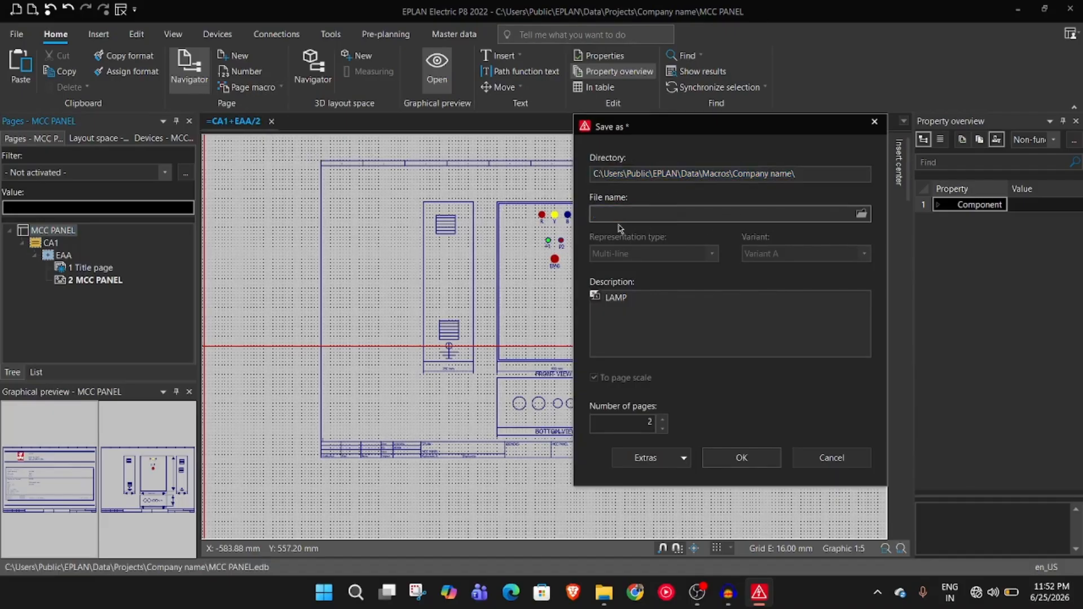
{"action": "type", "text": "mccpanel"}
Step: Replace the page macro's description with "mccpanel" and save it in the Company name macros folder
{"action": "double_click", "coordinate": [651, 302]}
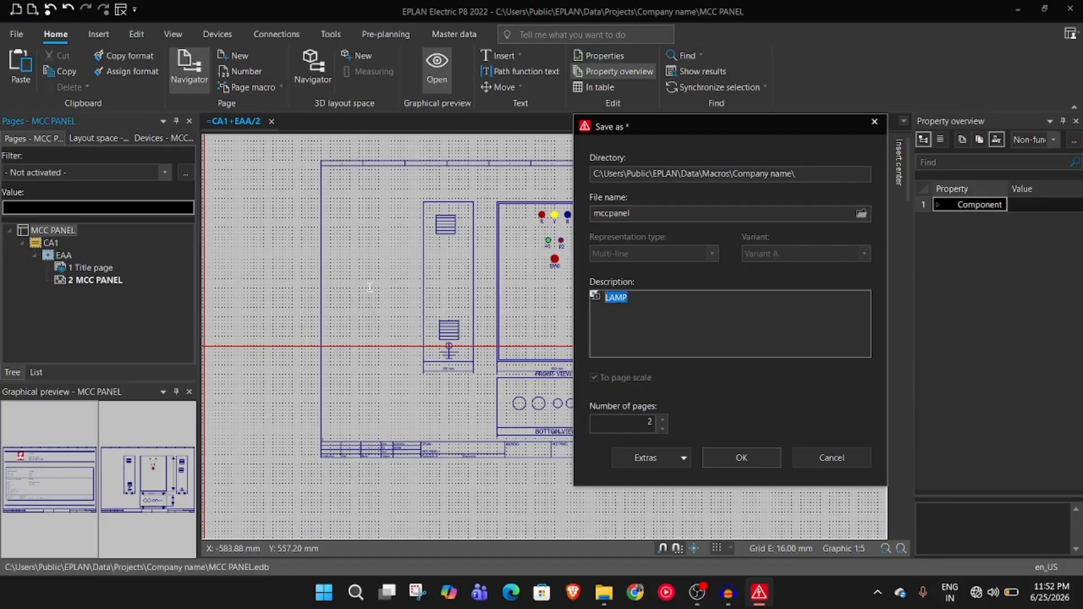
{"action": "type", "text": "mccpanel"}
{"action": "left_click", "coordinate": [742, 457]}
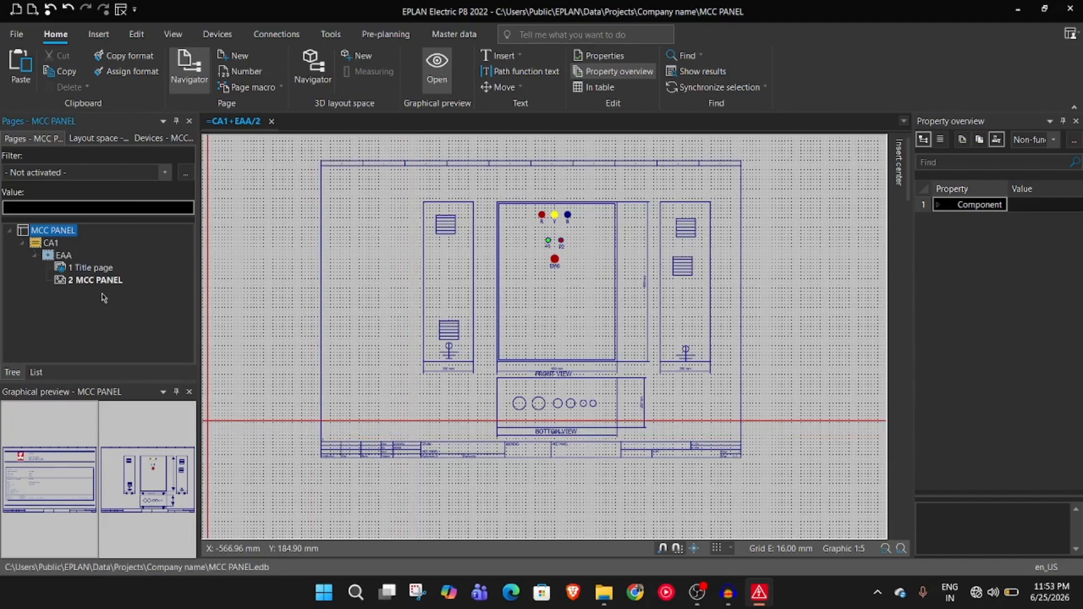
Step: Insert the page macro mccpanel.emp from the Company name macros folder
{"action": "left_click", "coordinate": [286, 165]}
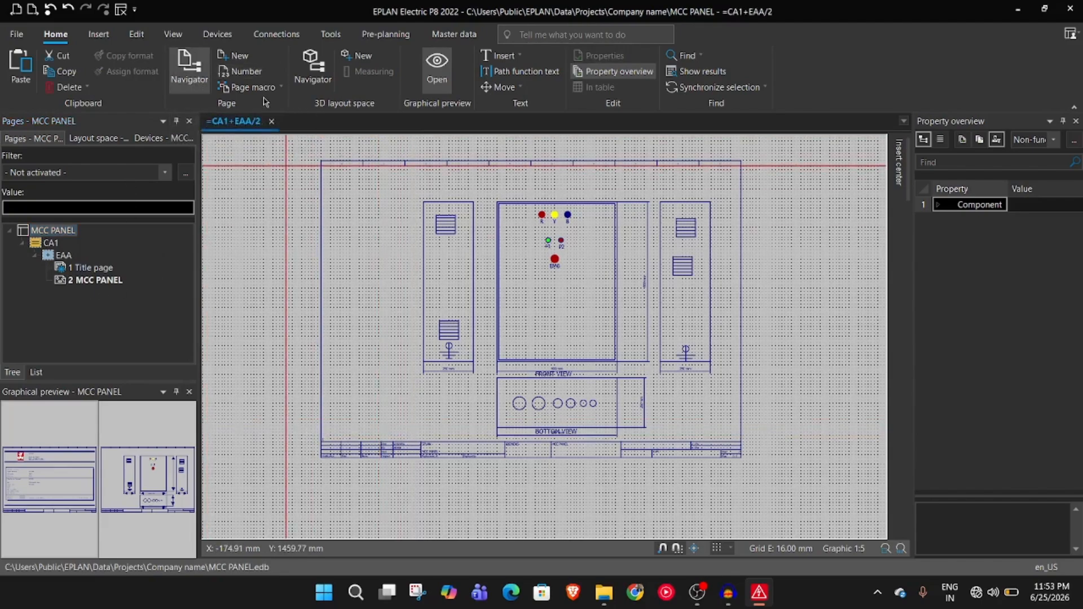
{"action": "left_click", "coordinate": [266, 89]}
{"action": "left_click", "coordinate": [279, 174]}
{"action": "left_click", "coordinate": [273, 90]}
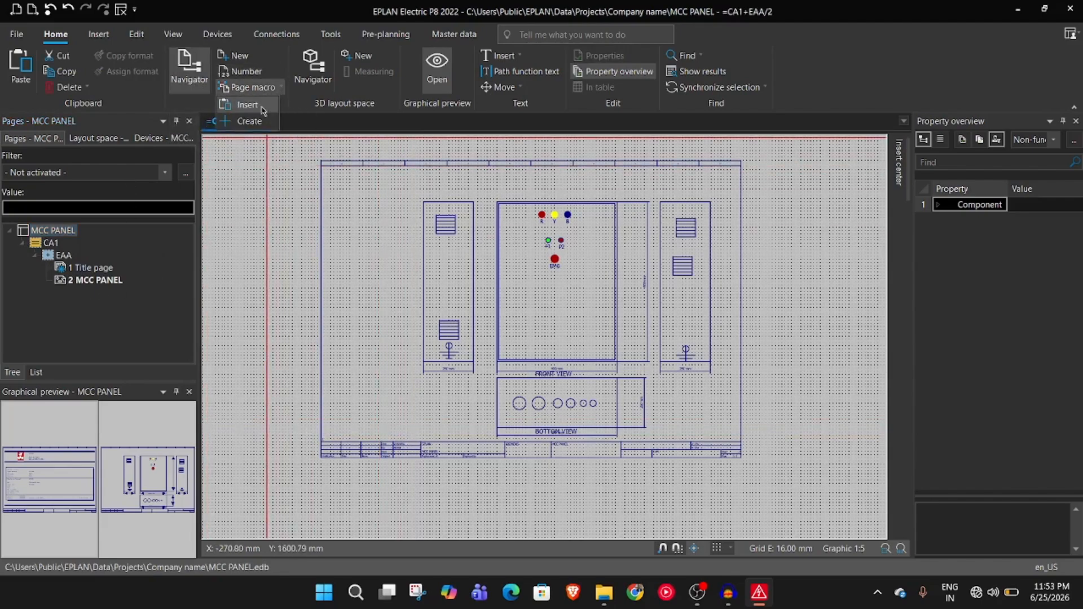
{"action": "left_click", "coordinate": [249, 104]}
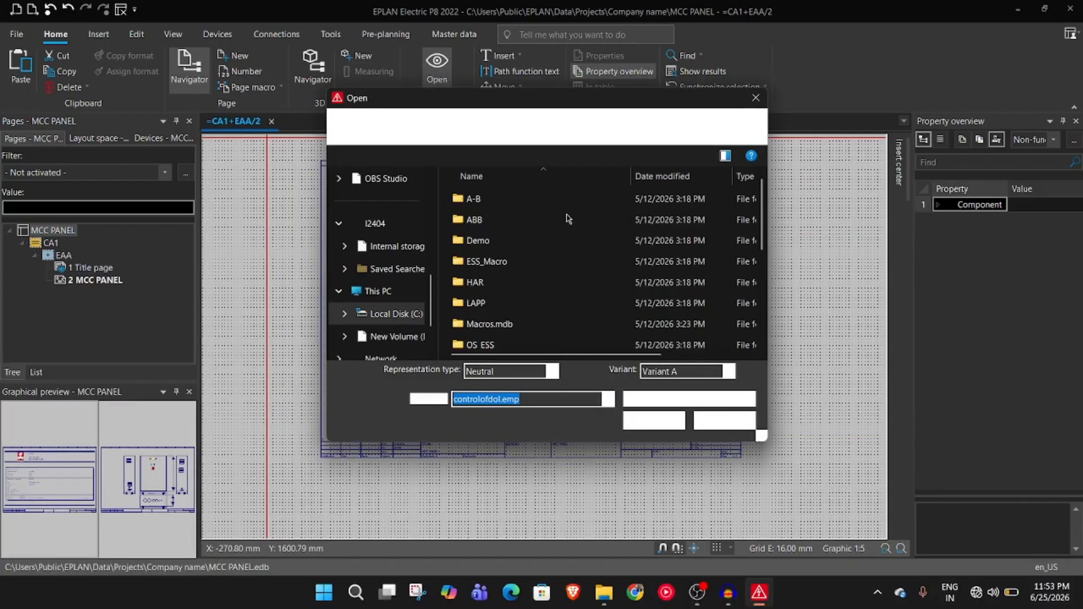
{"action": "scroll", "coordinate": [495, 260], "scroll_direction": "down", "scroll_amount": 3}
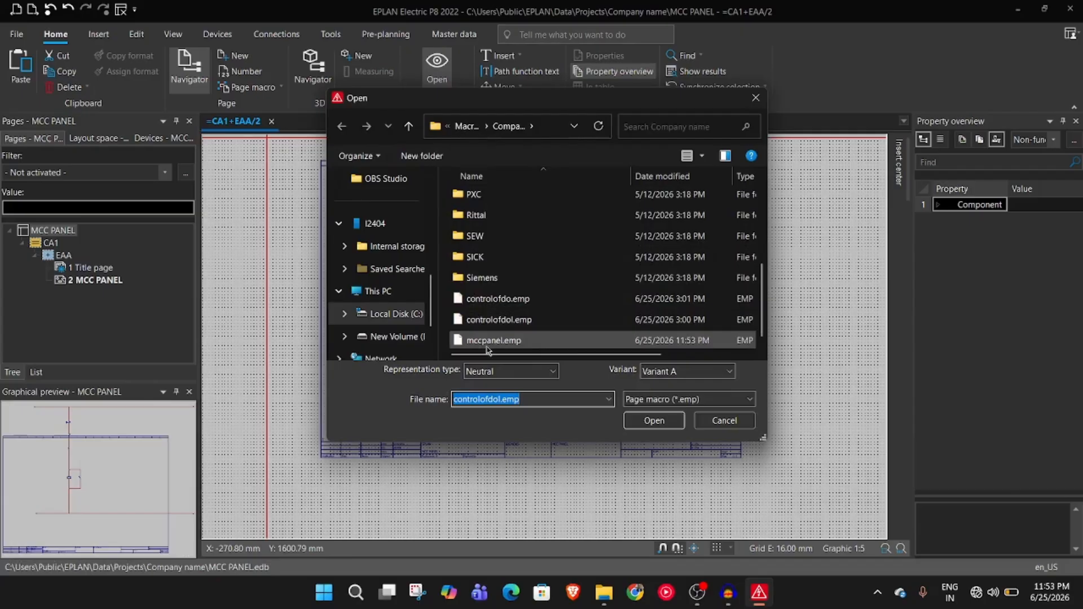
{"action": "left_click", "coordinate": [689, 399]}
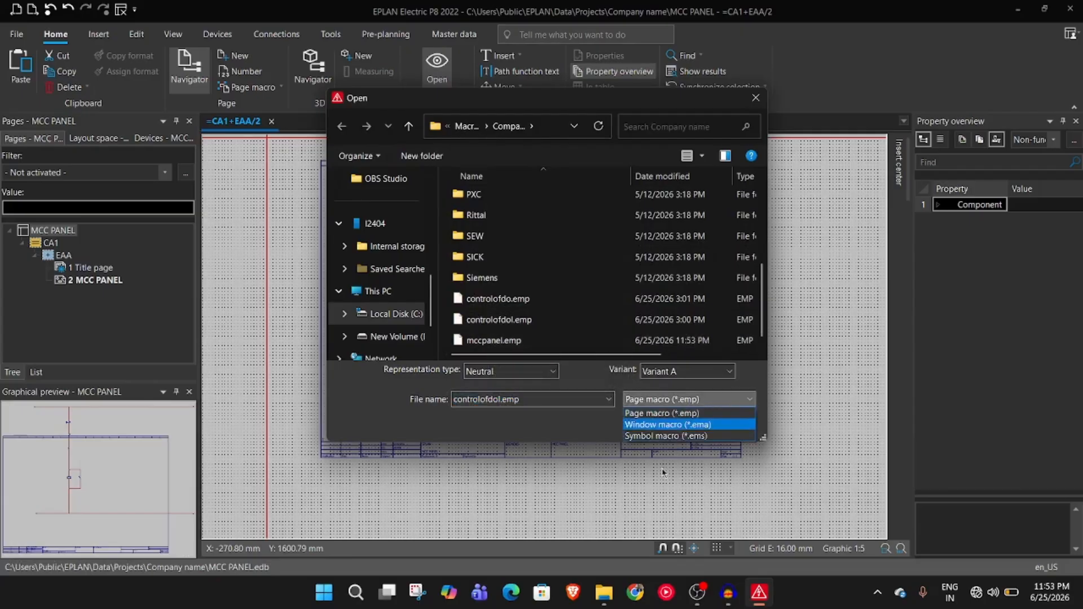
{"action": "left_click", "coordinate": [731, 402]}
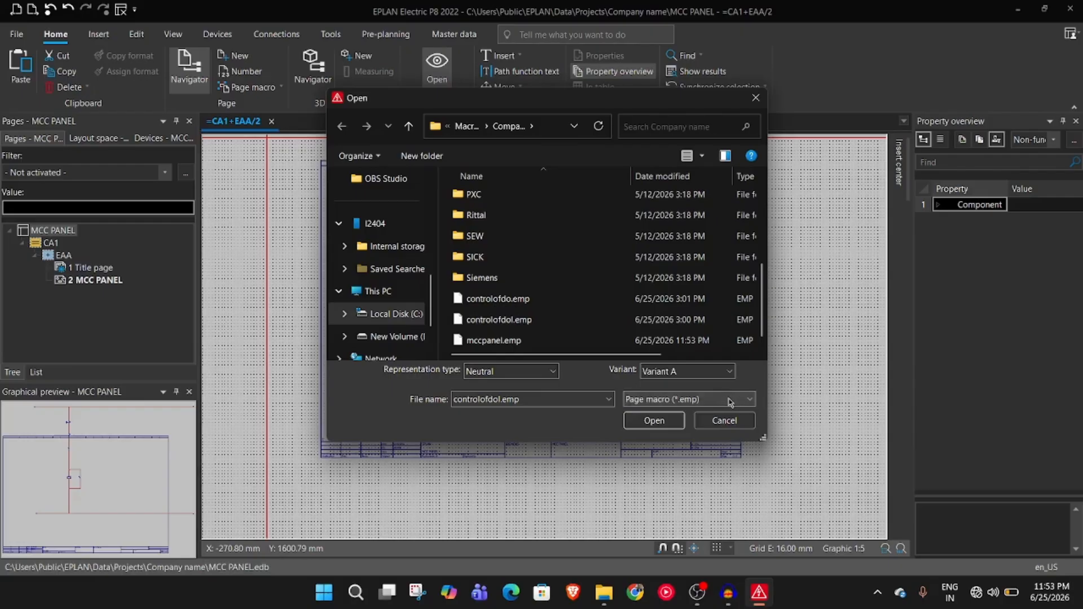
{"action": "left_click", "coordinate": [545, 344]}
{"action": "left_click", "coordinate": [663, 421]}
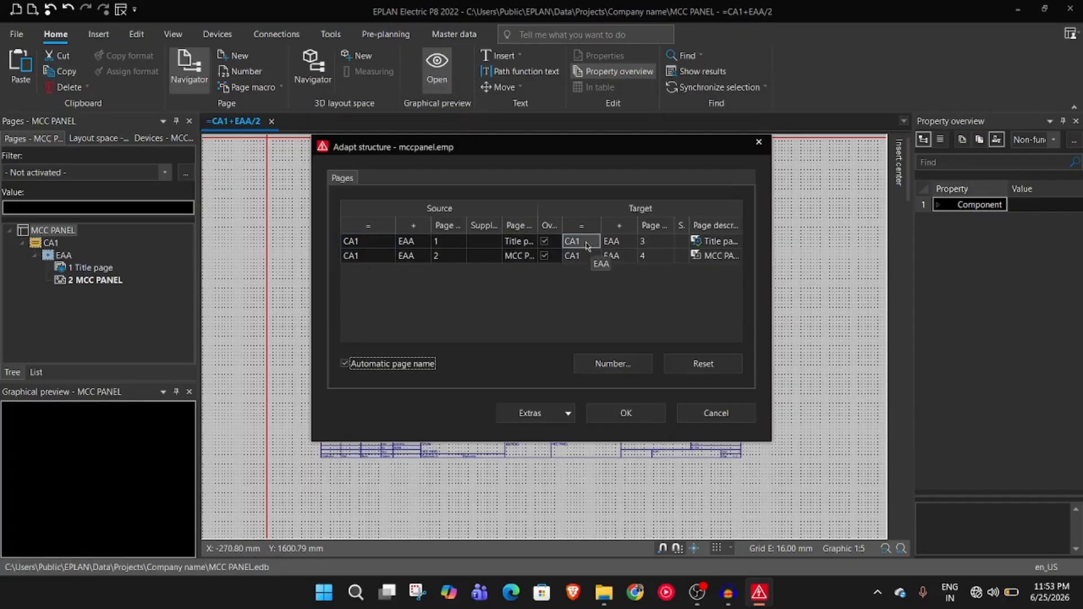
Step: Try switching automatic page naming off for the inserted pages, and turn it back on
{"action": "left_click", "coordinate": [548, 242]}
{"action": "left_click", "coordinate": [546, 241]}
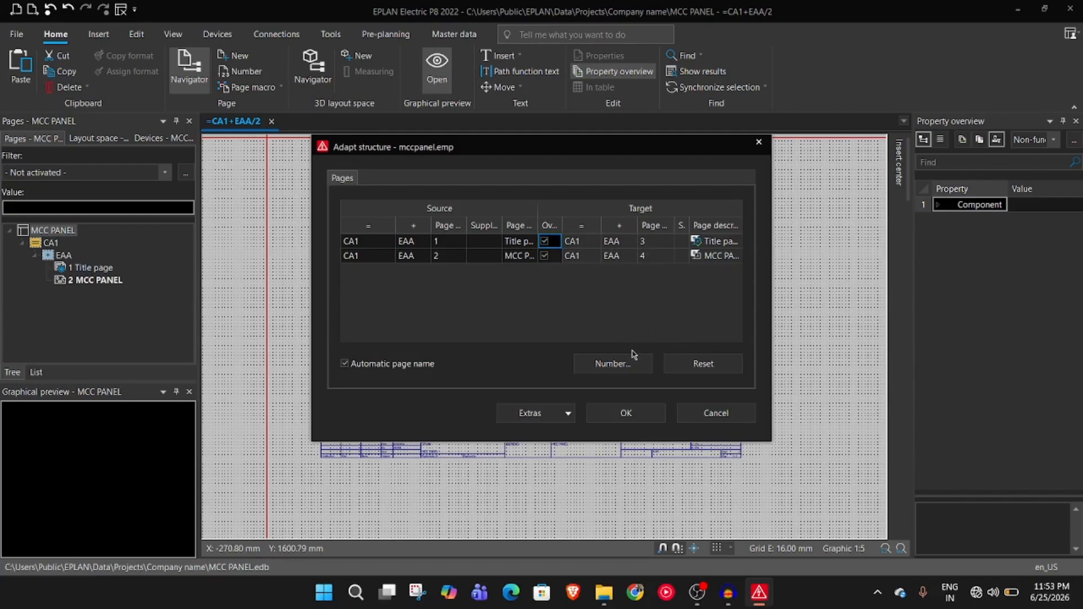
{"action": "left_click", "coordinate": [344, 364]}
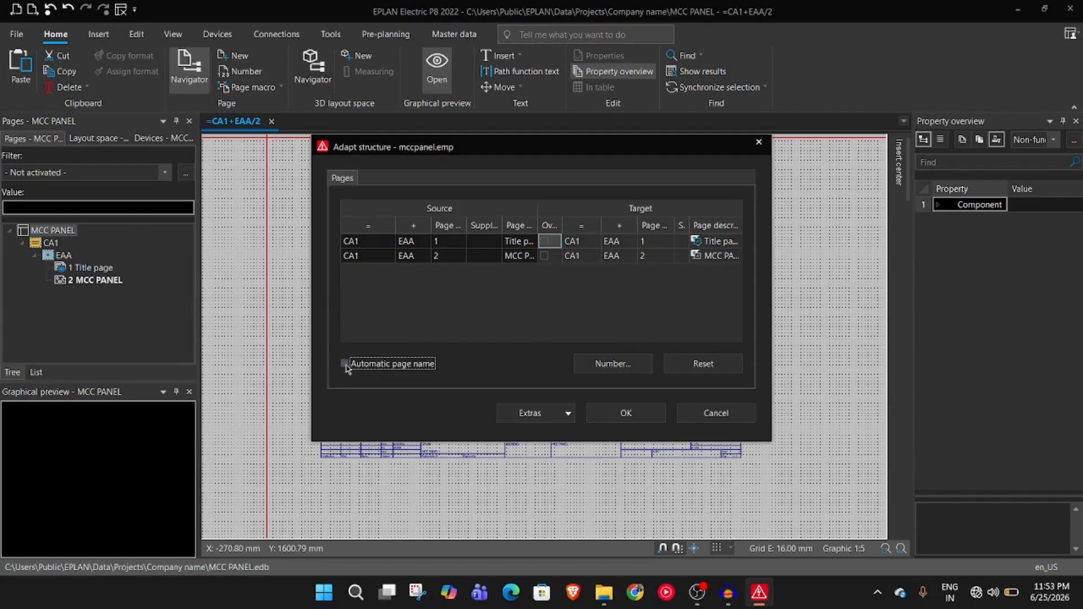
{"action": "left_click", "coordinate": [345, 364]}
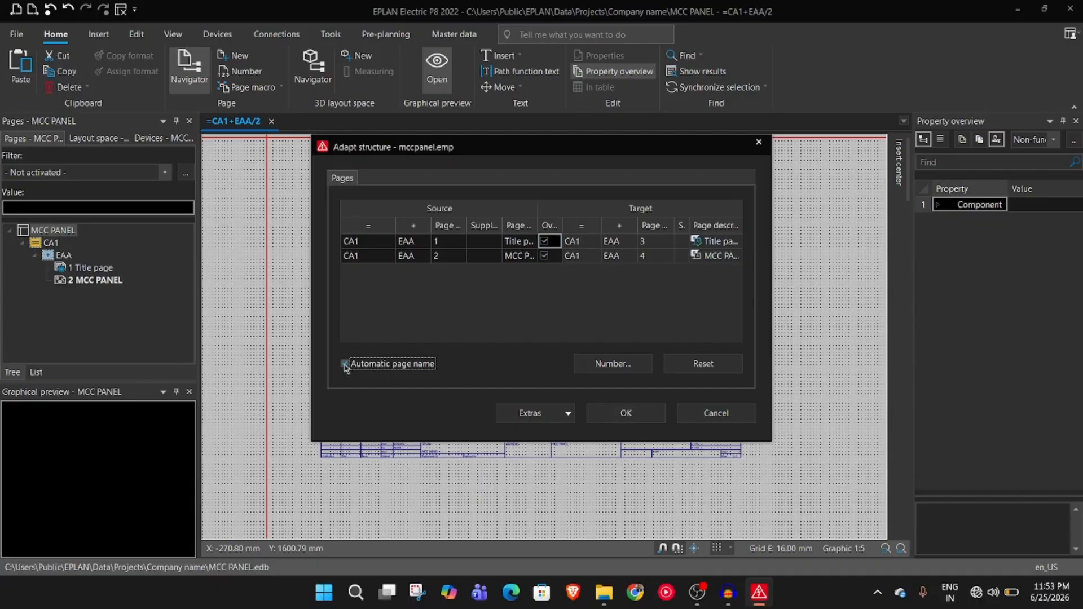
{"action": "left_click", "coordinate": [345, 364]}
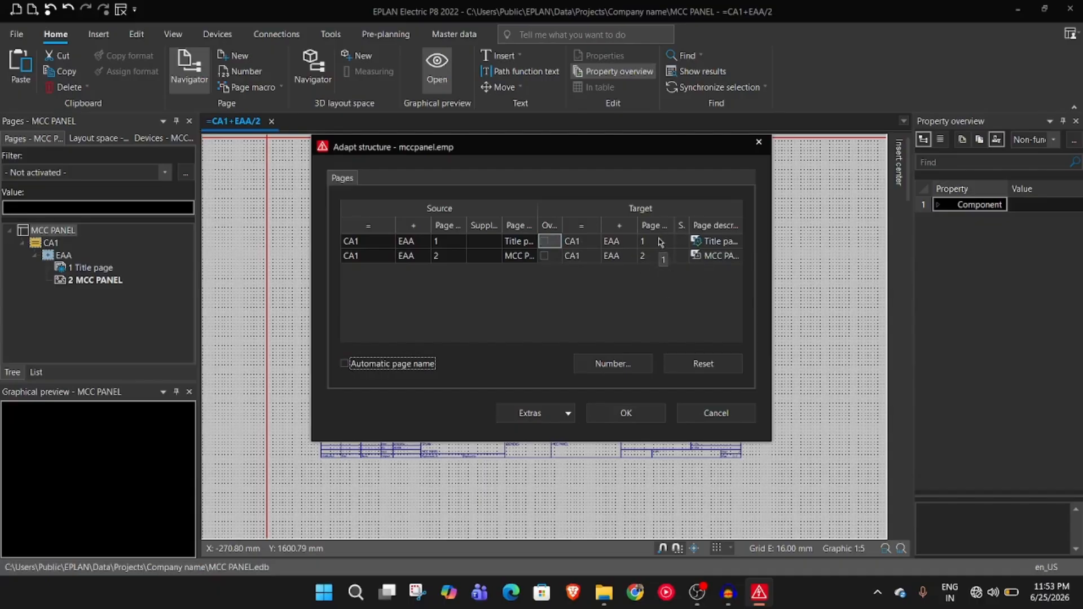
{"action": "left_click", "coordinate": [546, 257]}
{"action": "left_click", "coordinate": [357, 368]}
{"action": "left_click", "coordinate": [552, 242]}
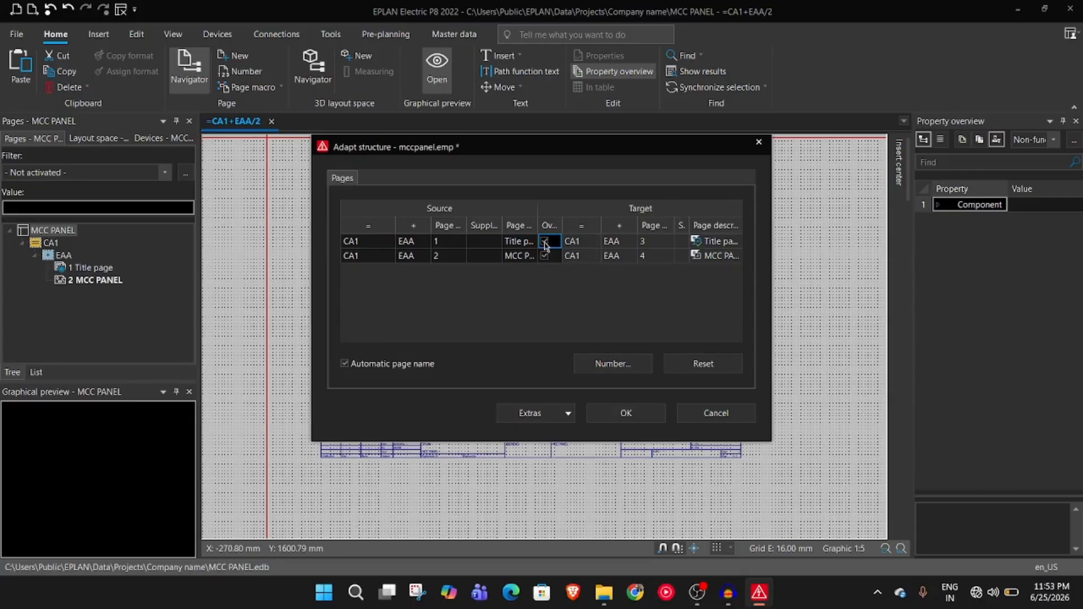
Step: Confirm the page structure to insert the macro as pages 3 and 4 under CA1/EAA, and open page 4 MCC PANEL
{"action": "left_click", "coordinate": [663, 421]}
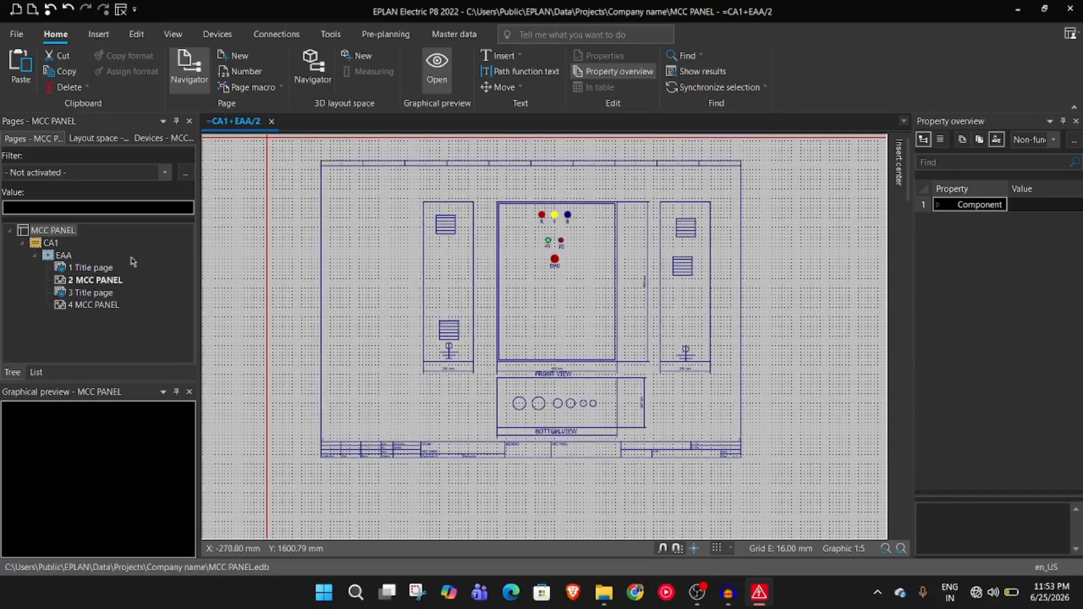
{"action": "left_click", "coordinate": [111, 292]}
{"action": "left_click", "coordinate": [92, 305]}
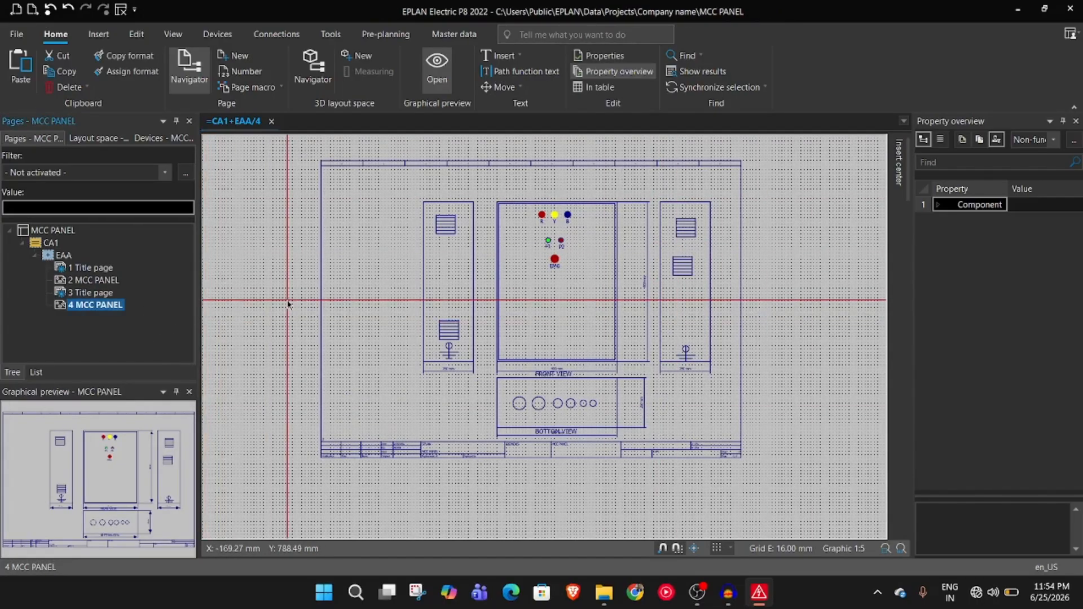
{"action": "right_click", "coordinate": [90, 312]}
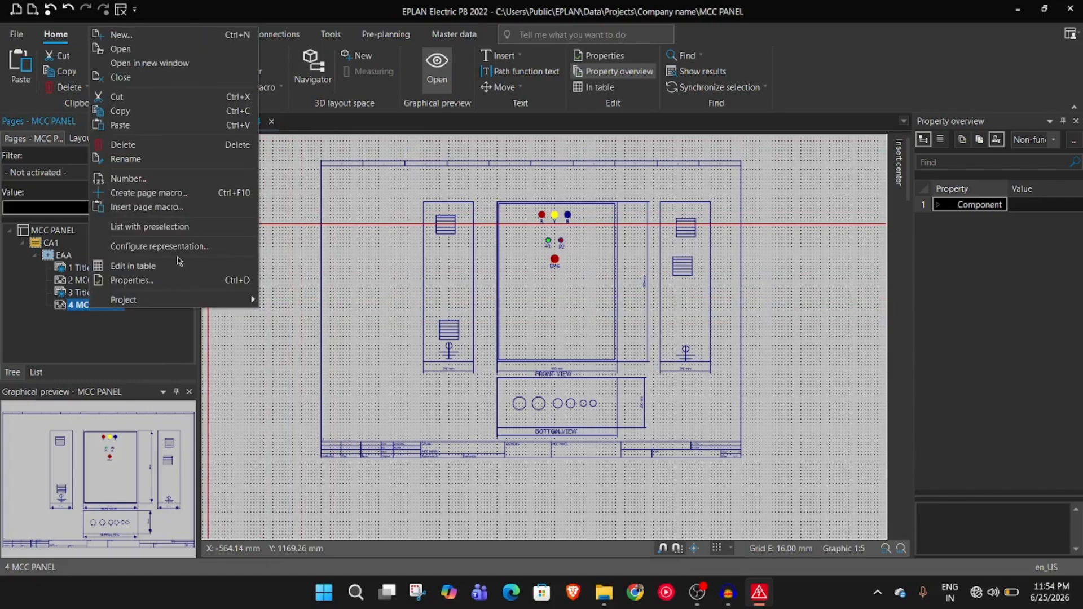
{"action": "left_click", "coordinate": [204, 195]}
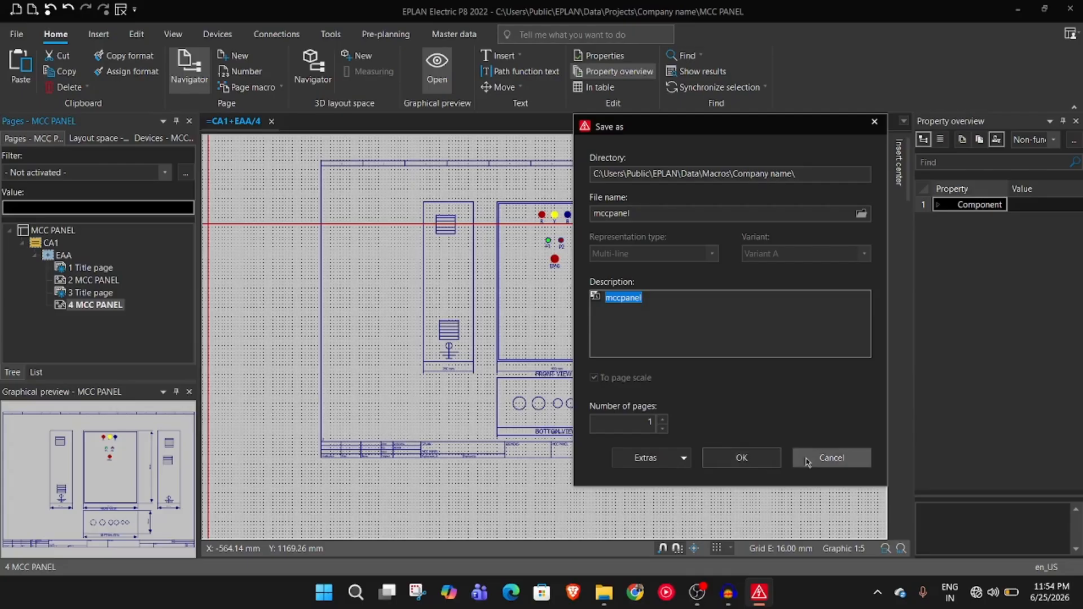
{"action": "left_click", "coordinate": [791, 461]}
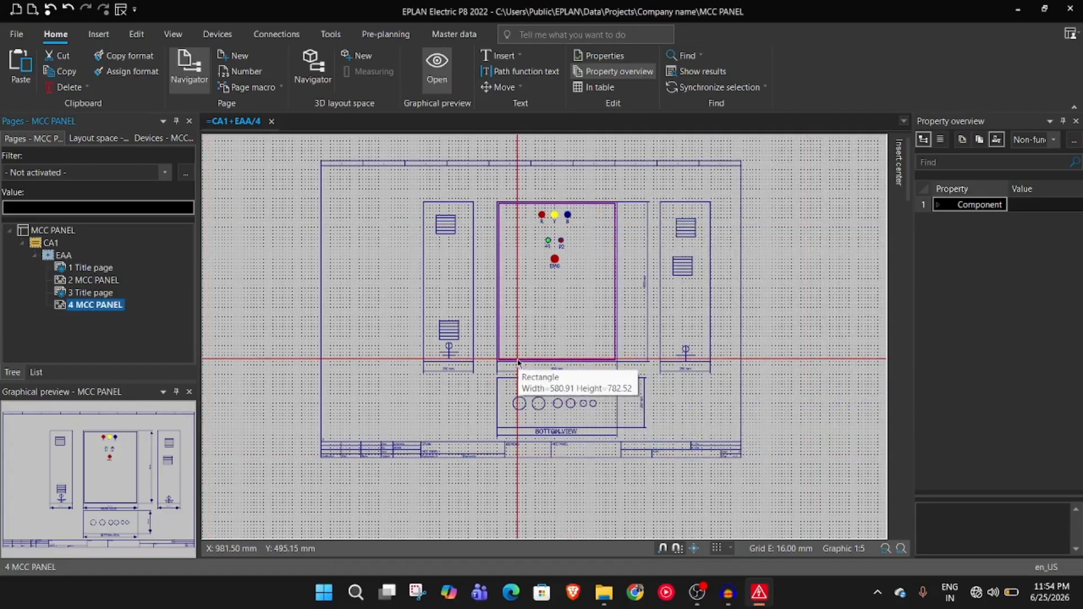